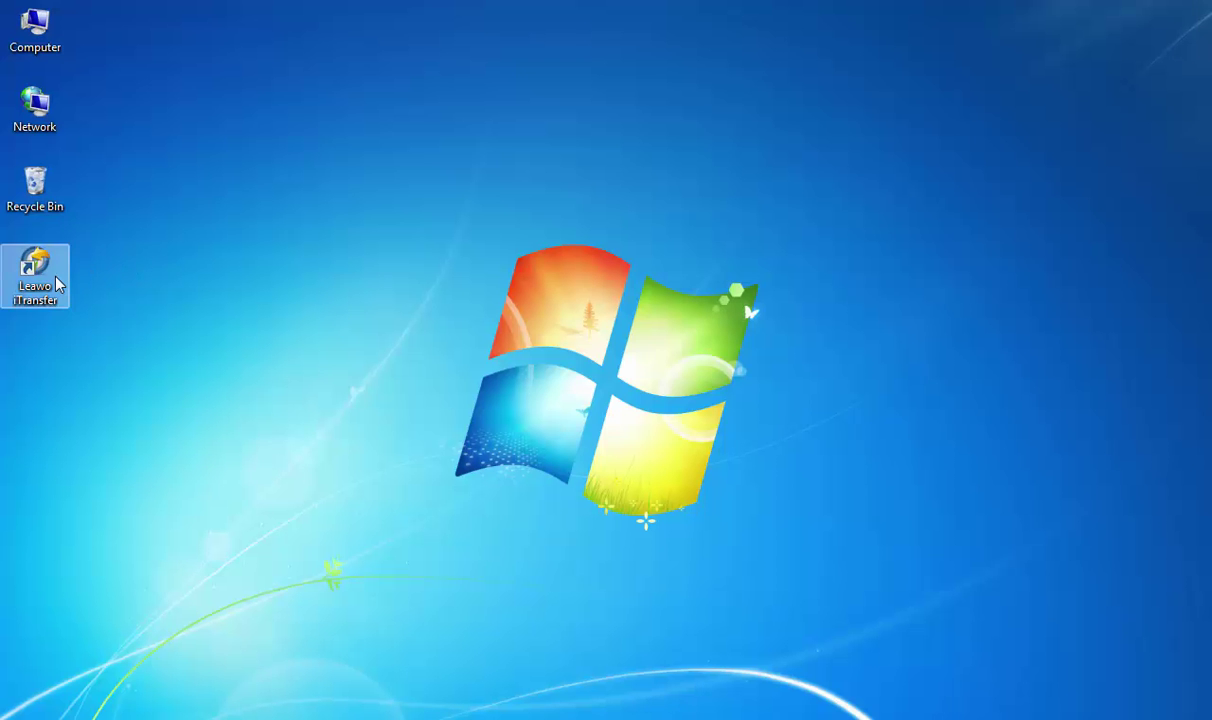
# Launch Leawo iTransfer and continue with the trial version to reach the iPhone summary
pyautogui.doubleClick(57, 283)
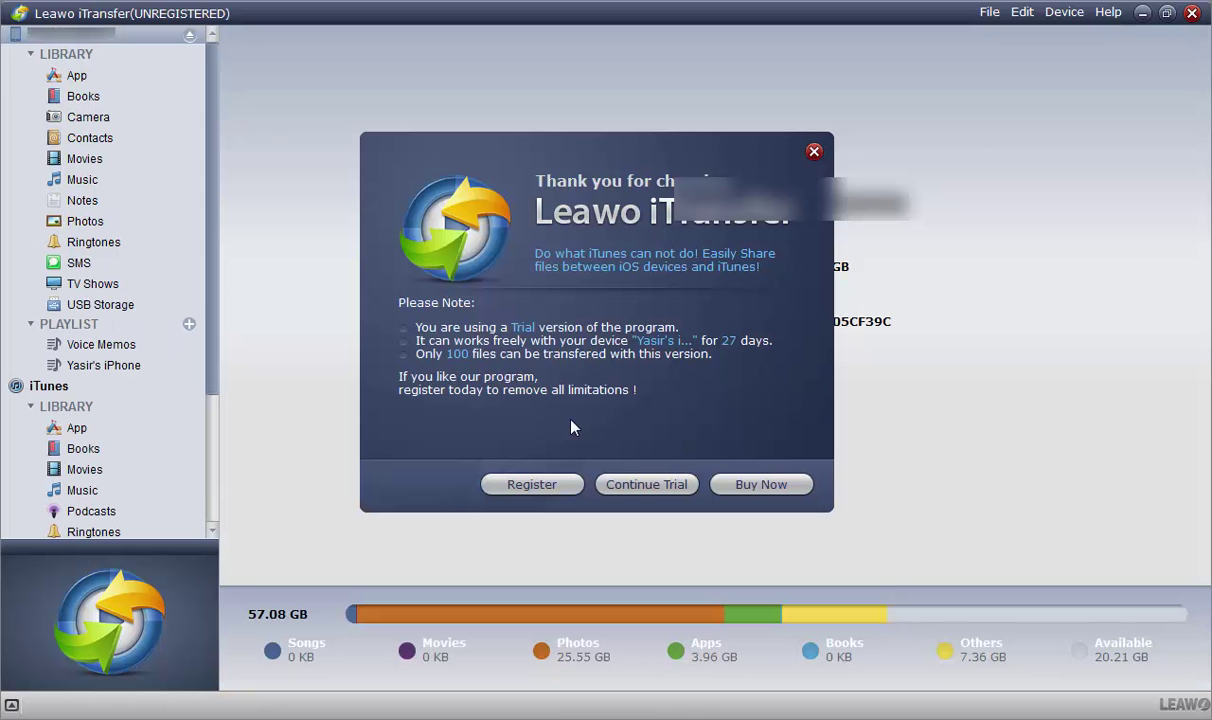
pyautogui.click(645, 486)
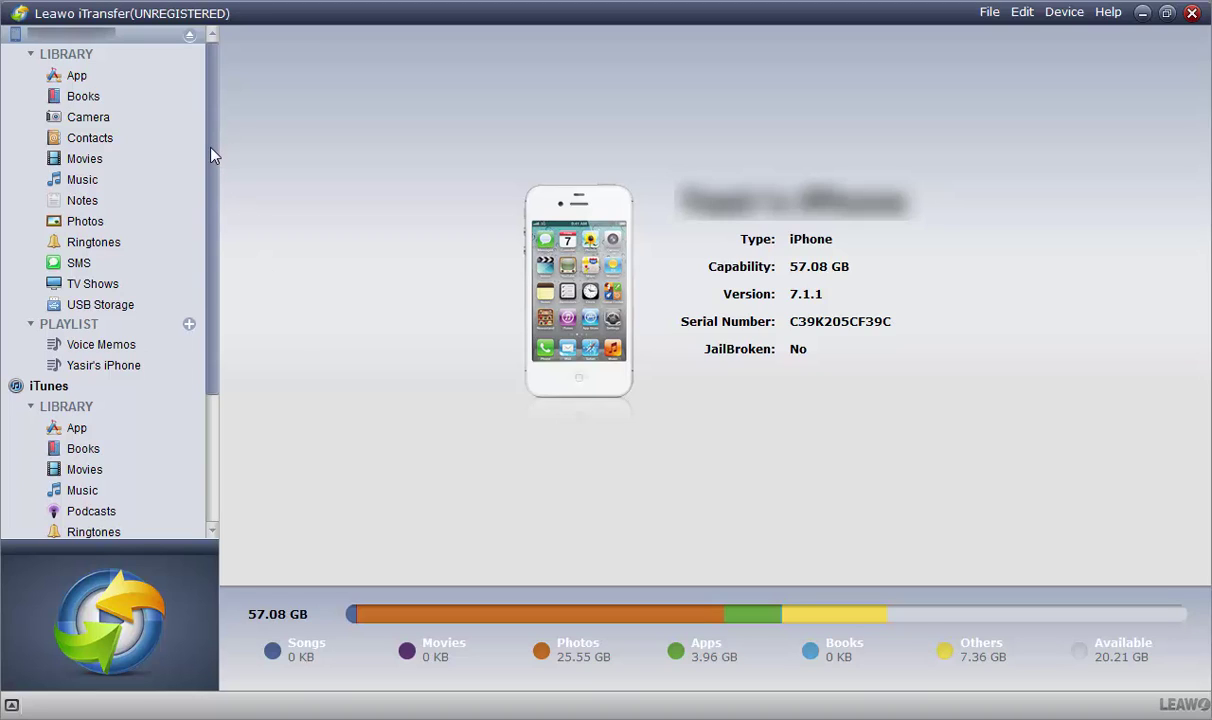
# Browse the iPhone's App and Camera sections, then load the Contacts list with Refresh
pyautogui.click(80, 76)
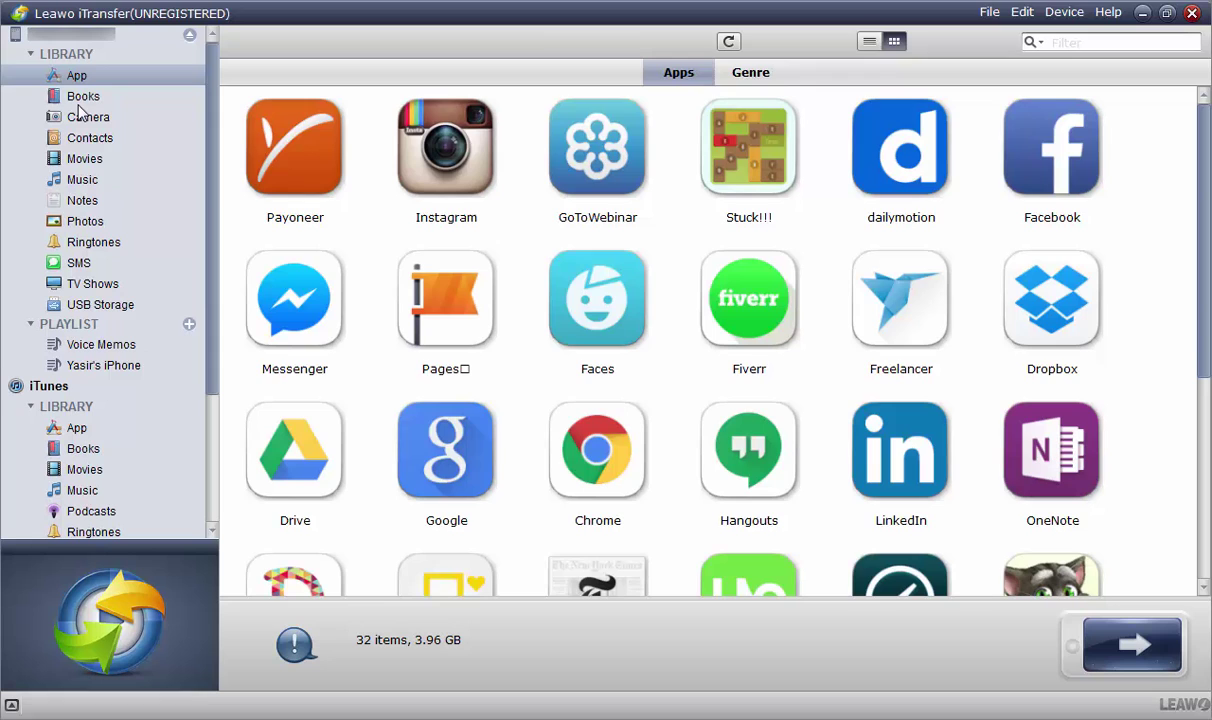
pyautogui.click(78, 117)
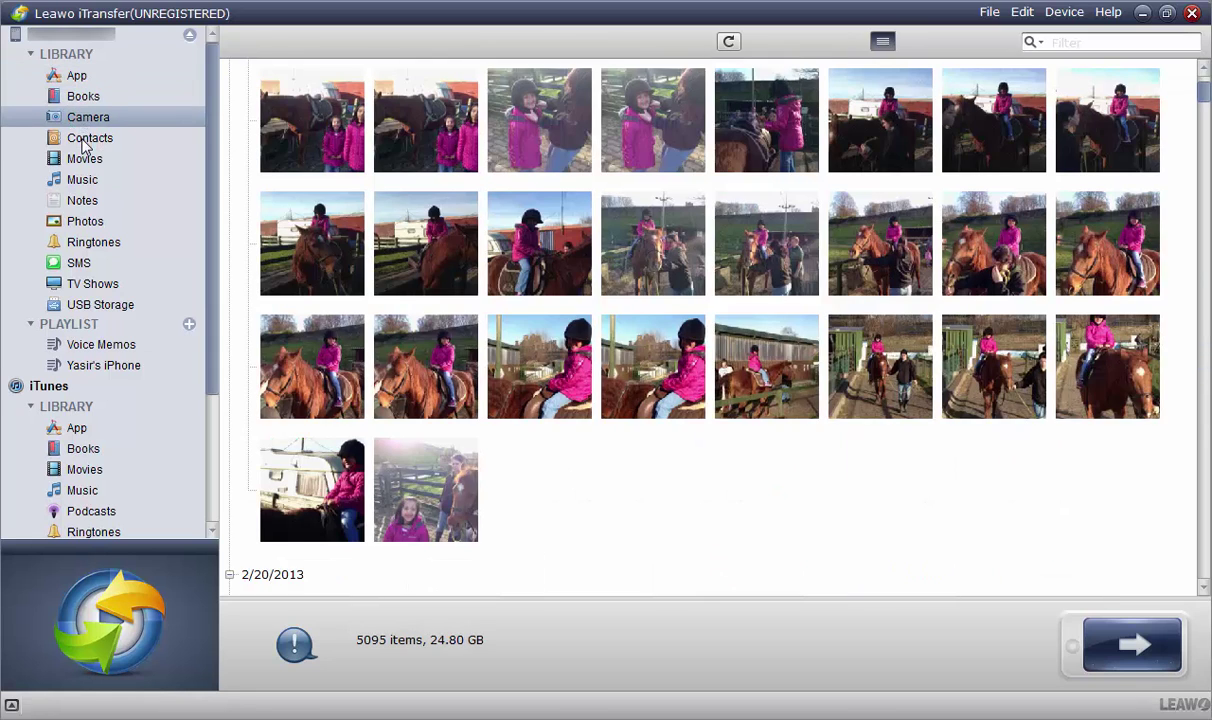
pyautogui.click(82, 140)
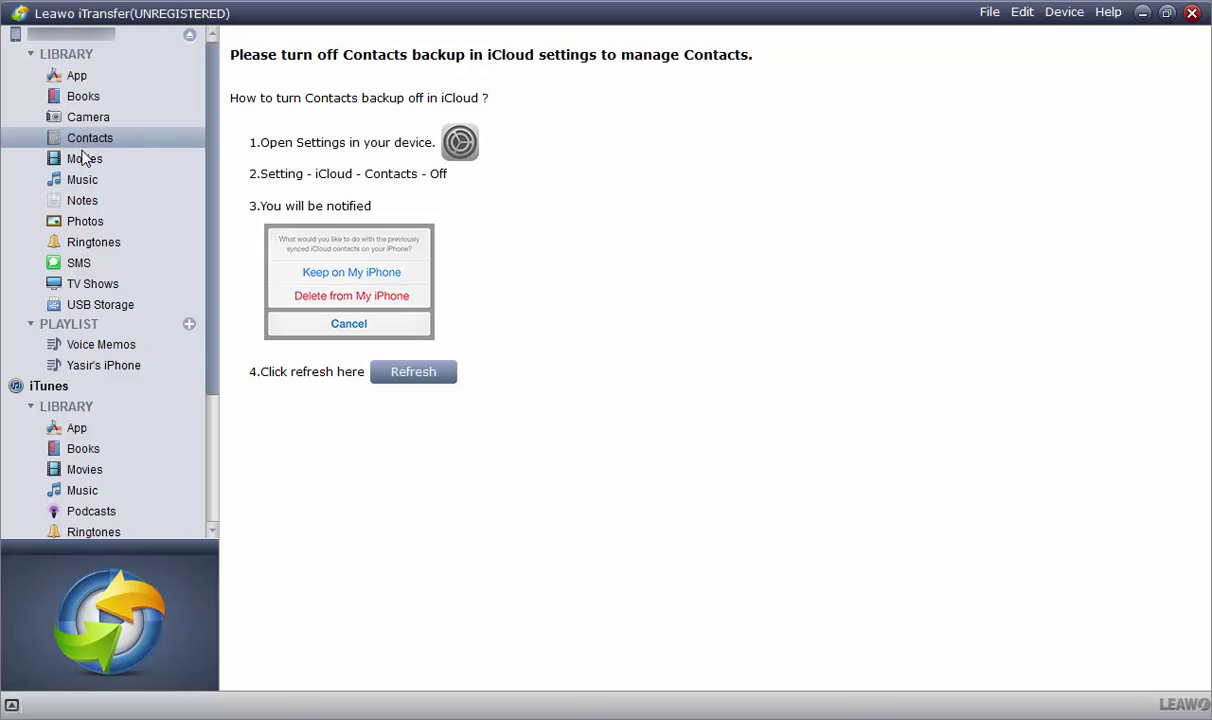
pyautogui.click(425, 377)
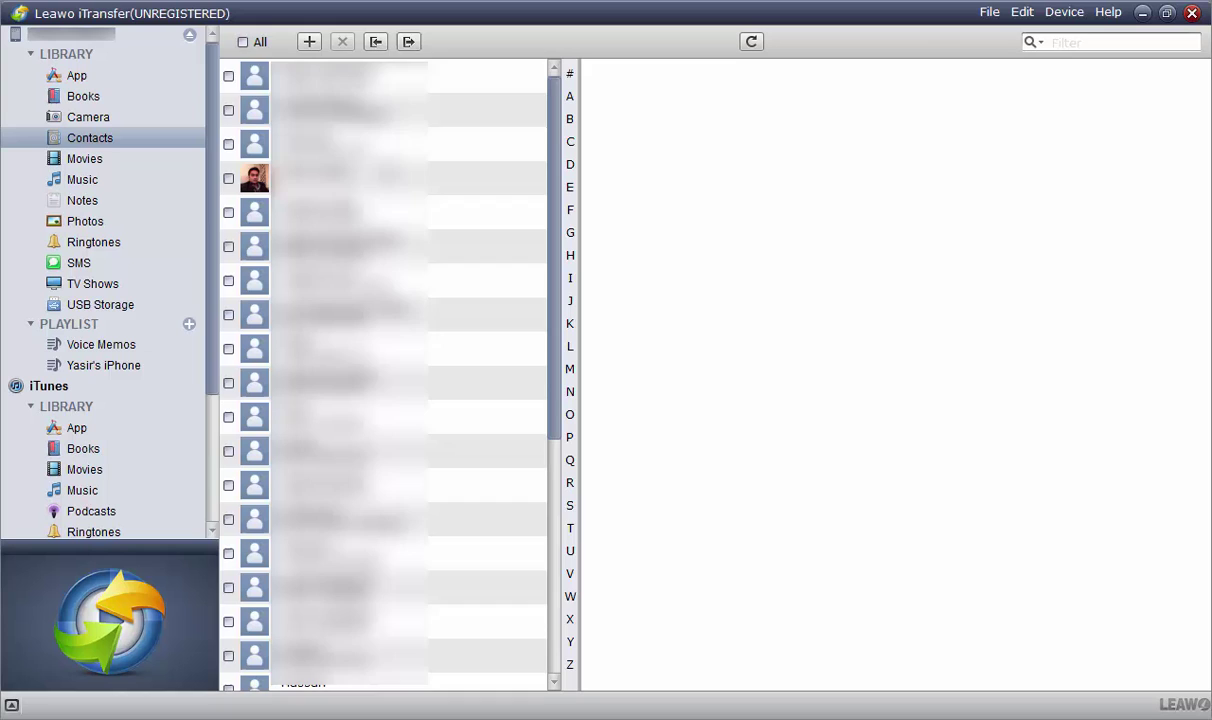
pyautogui.scroll(-5, 380, 370)
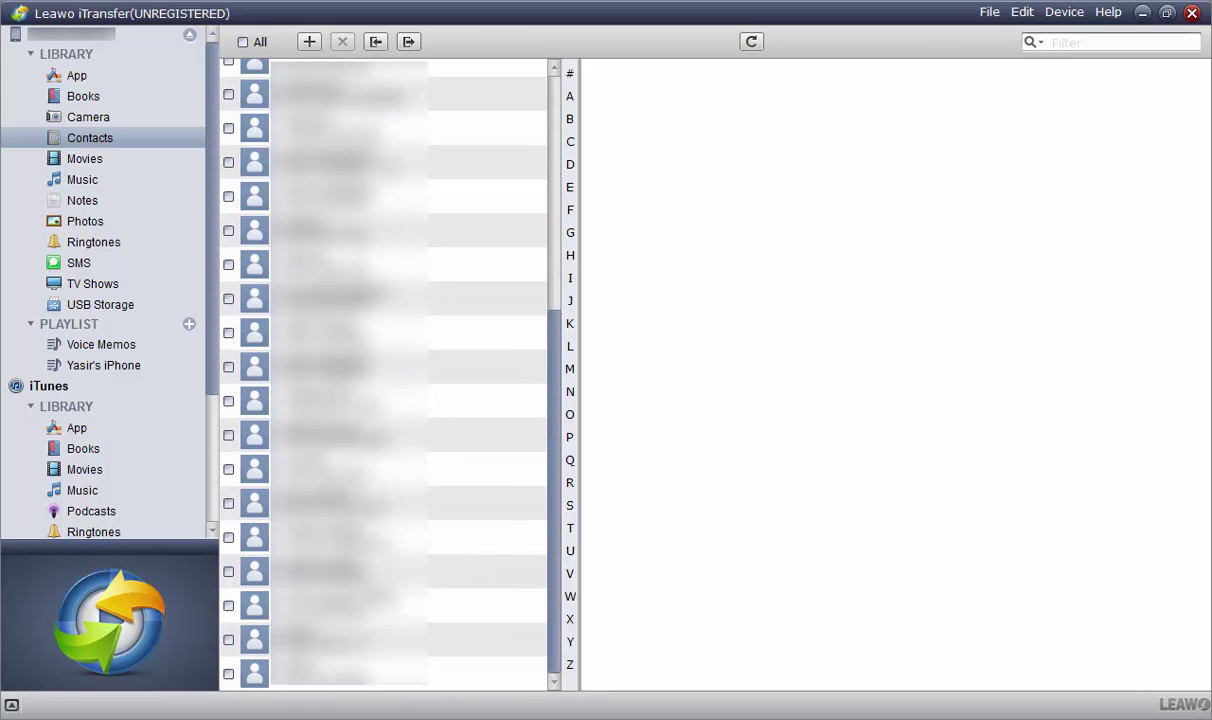
pyautogui.scroll(5, 380, 370)
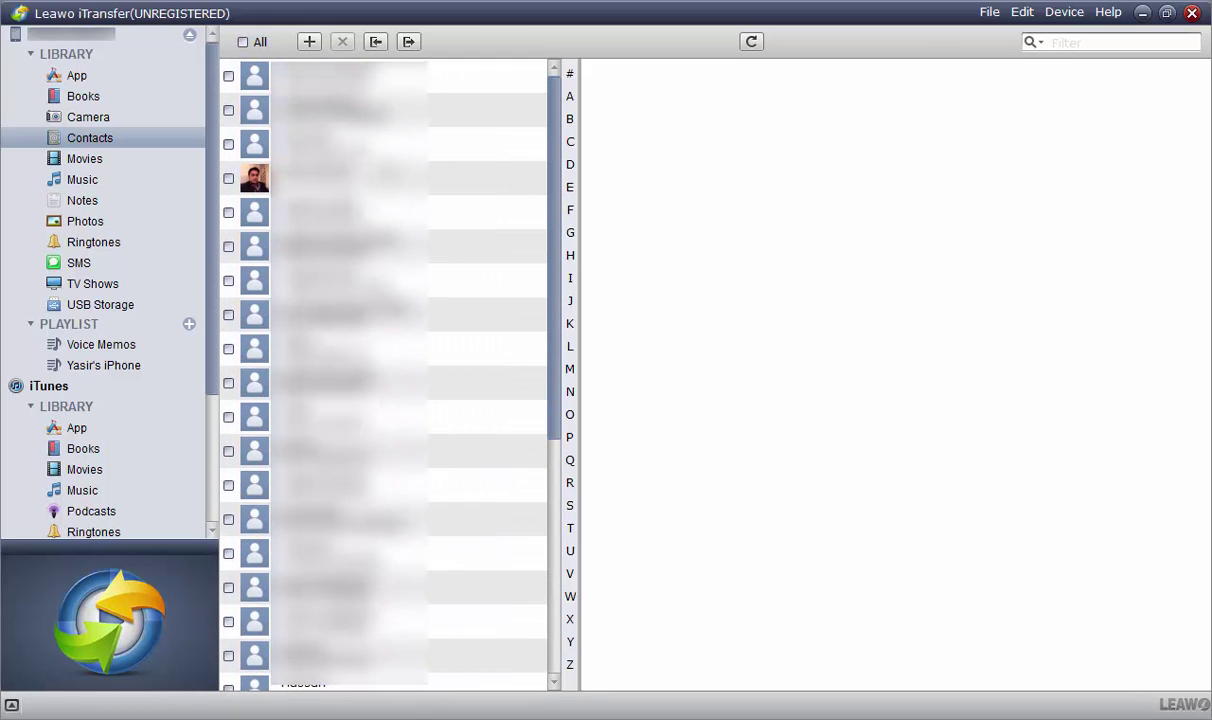
# Look through the iPhone's Movies, Music and Photos sections
pyautogui.click(78, 160)
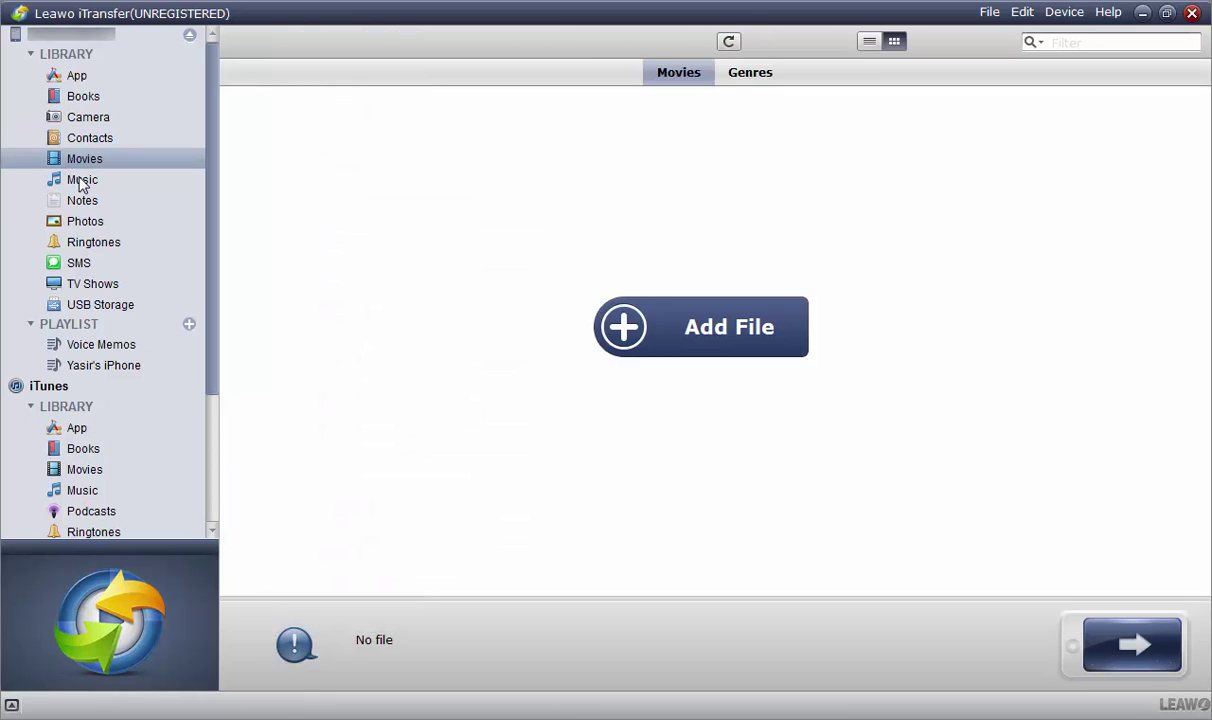
pyautogui.click(81, 180)
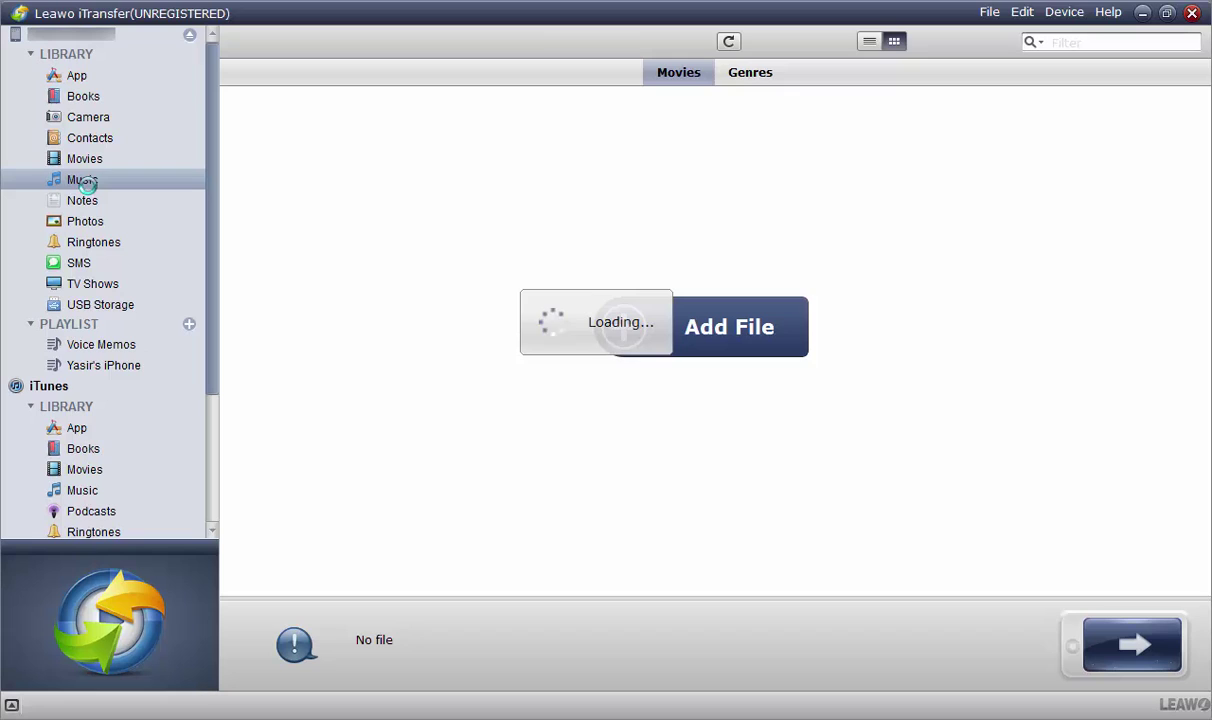
pyautogui.click(86, 221)
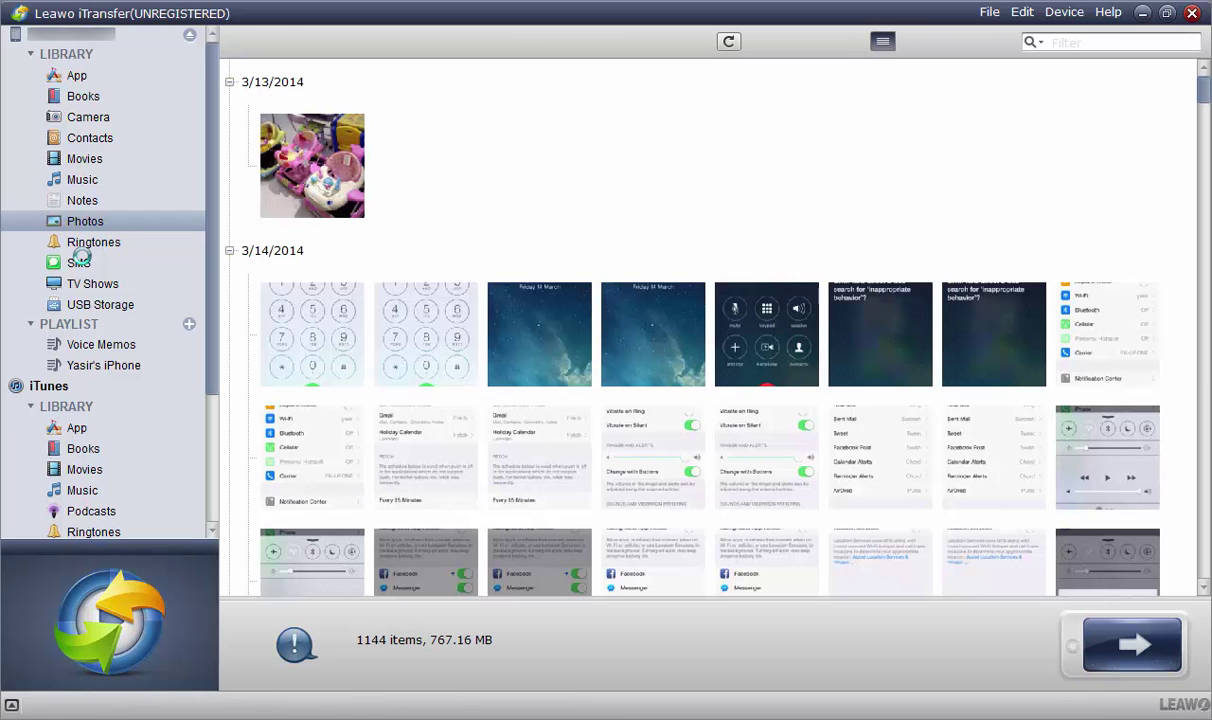
pyautogui.scroll(-10, 510, 338)
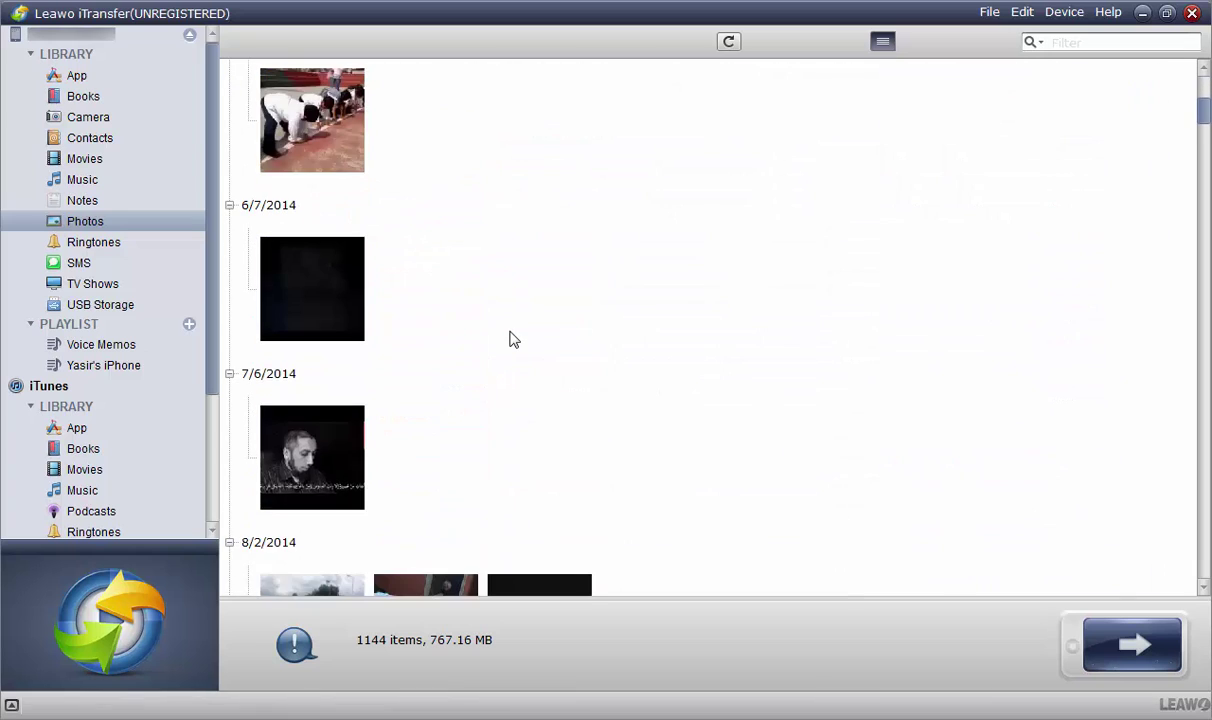
pyautogui.scroll(10, 510, 340)
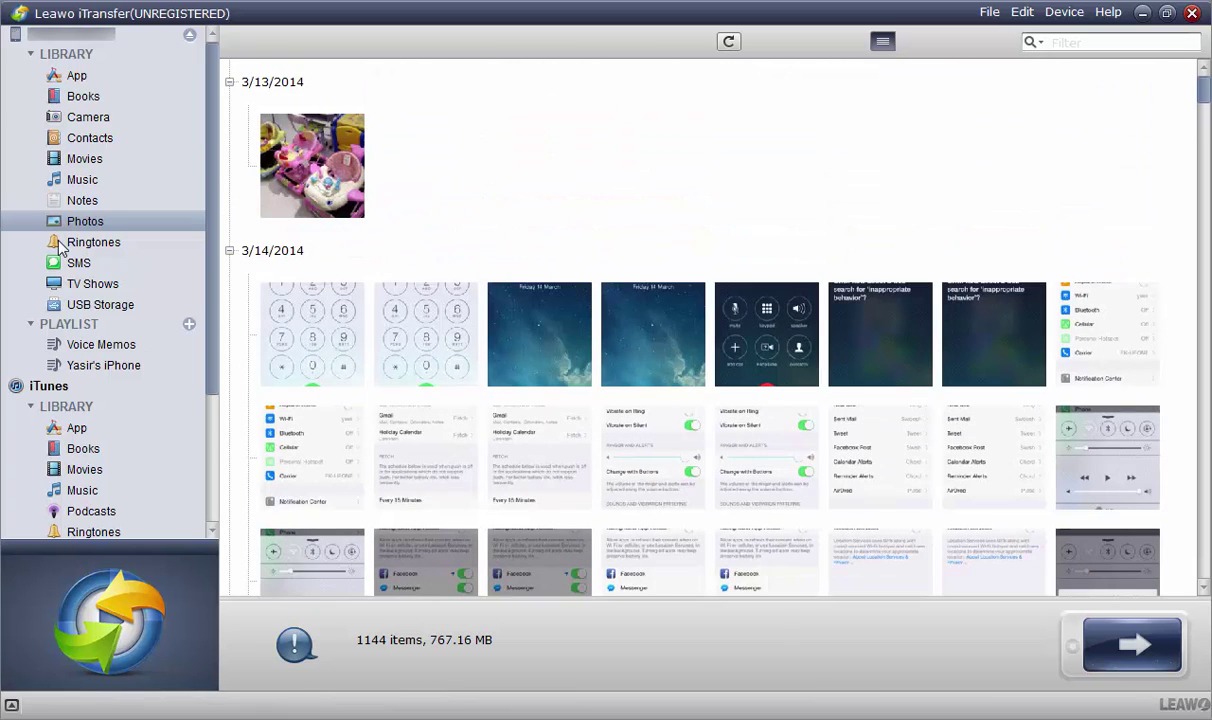
# Browse the USB Storage files, then return to the Music section
pyautogui.click(88, 303)
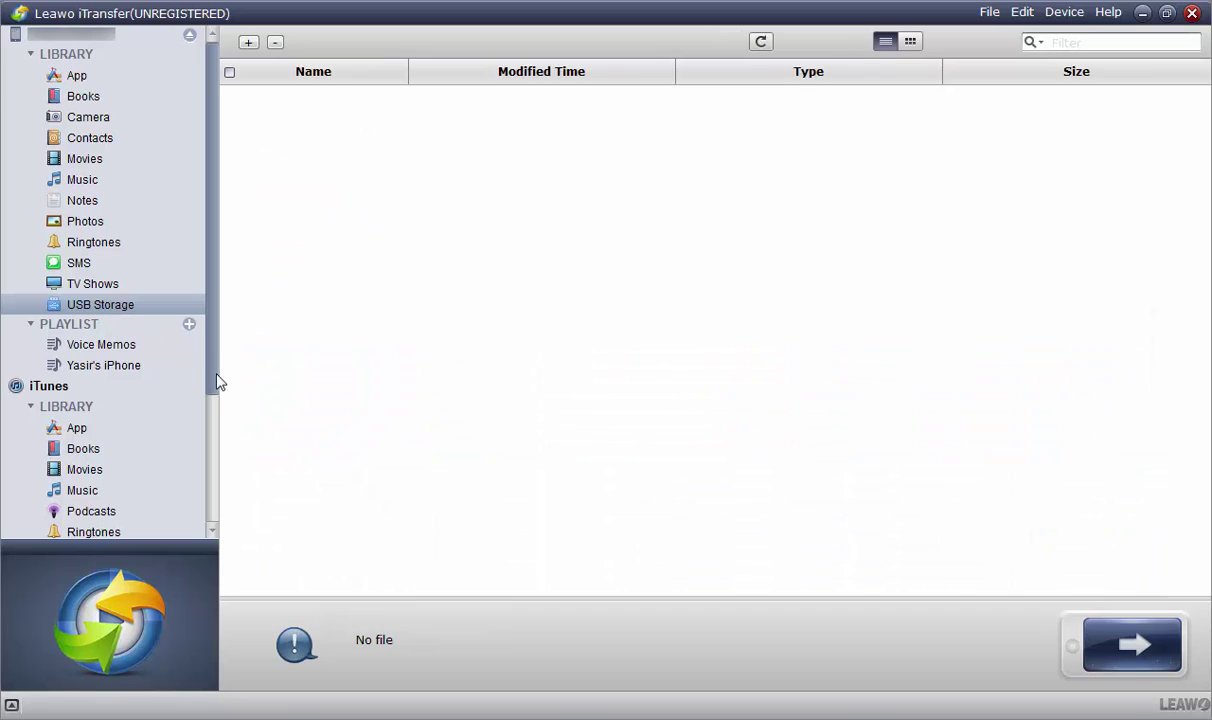
pyautogui.moveTo(210, 393); pyautogui.dragTo(210, 503)
pyautogui.scroll(-1, 197, 476)
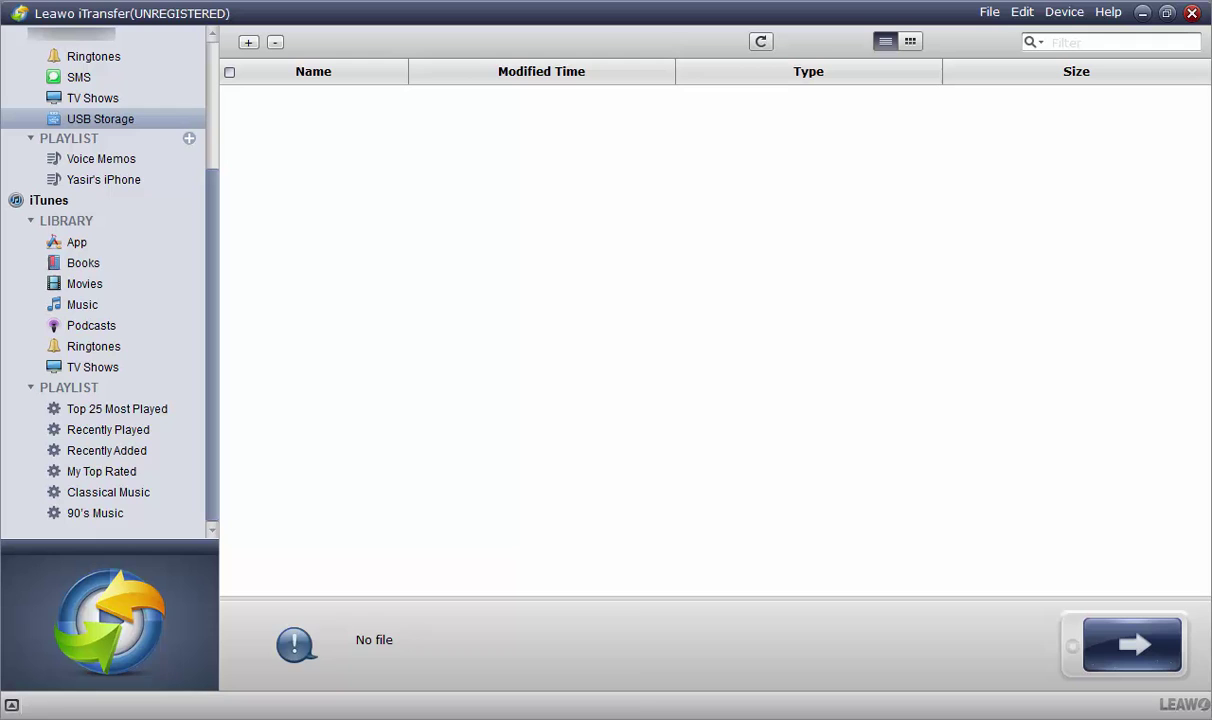
pyautogui.moveTo(377, 719)
pyautogui.scroll(3, 141, 249)
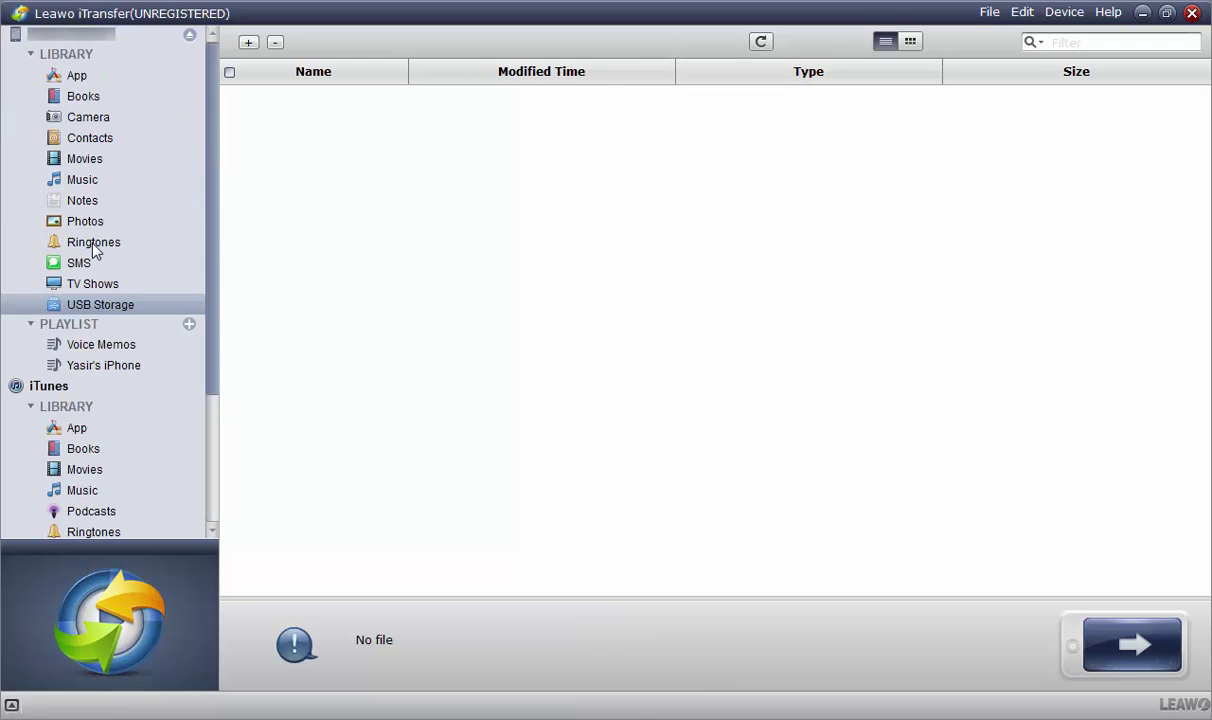
pyautogui.click(84, 180)
pyautogui.click(668, 352)
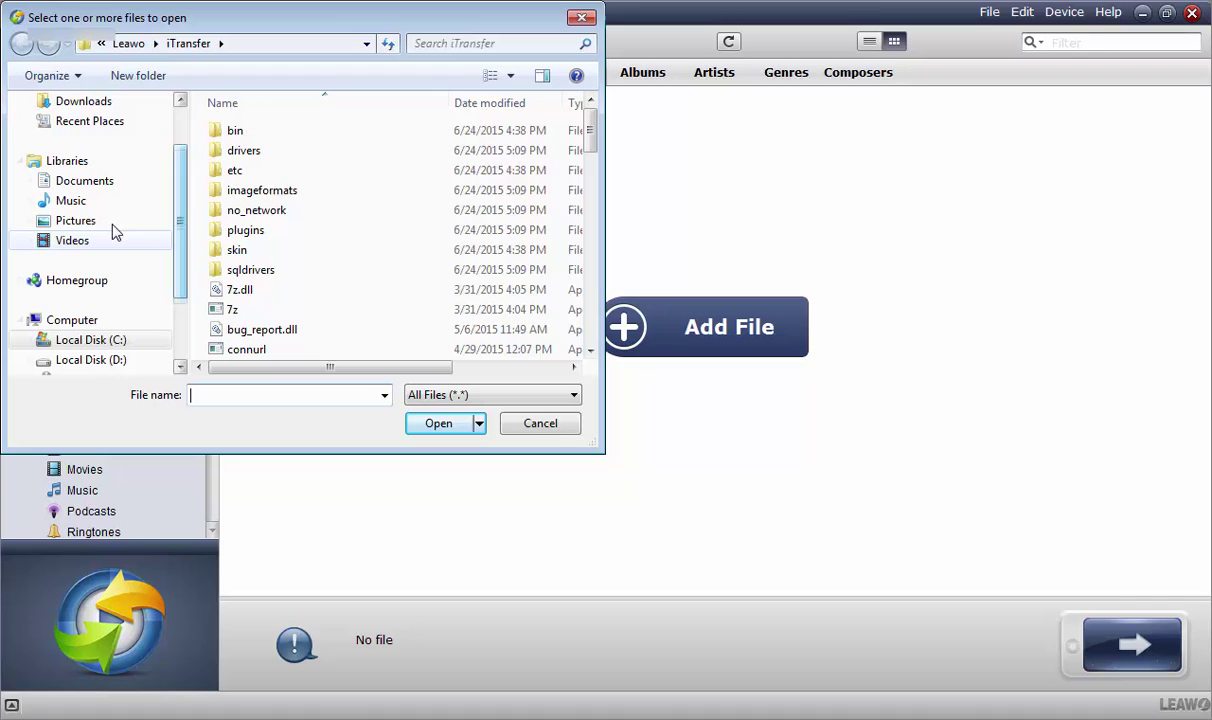
pyautogui.click(78, 200)
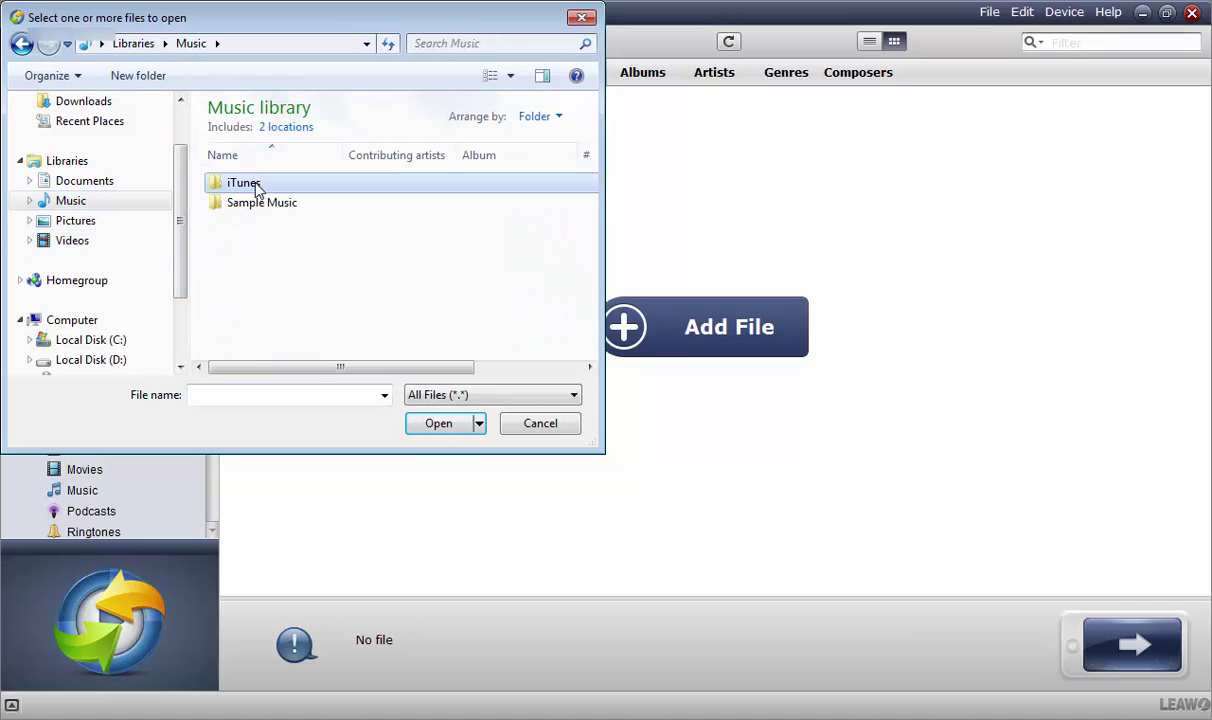
pyautogui.doubleClick(260, 203)
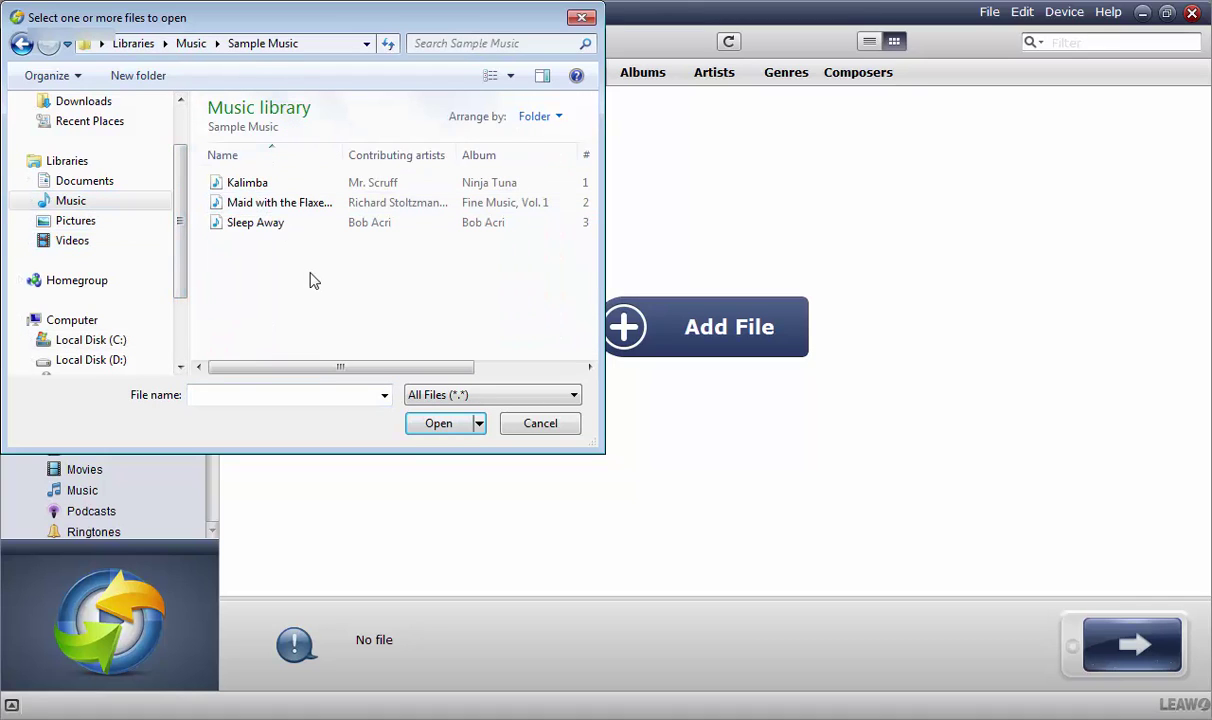
pyautogui.moveTo(272, 244); pyautogui.dragTo(240, 168)
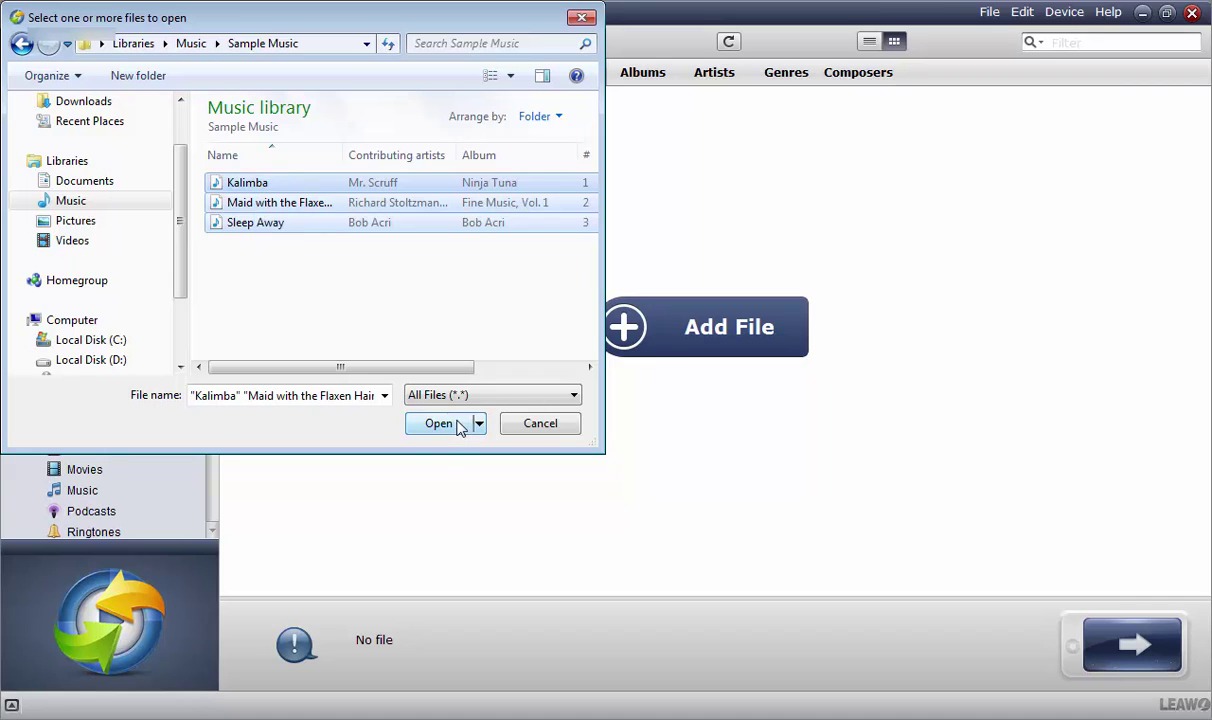
pyautogui.click(460, 423)
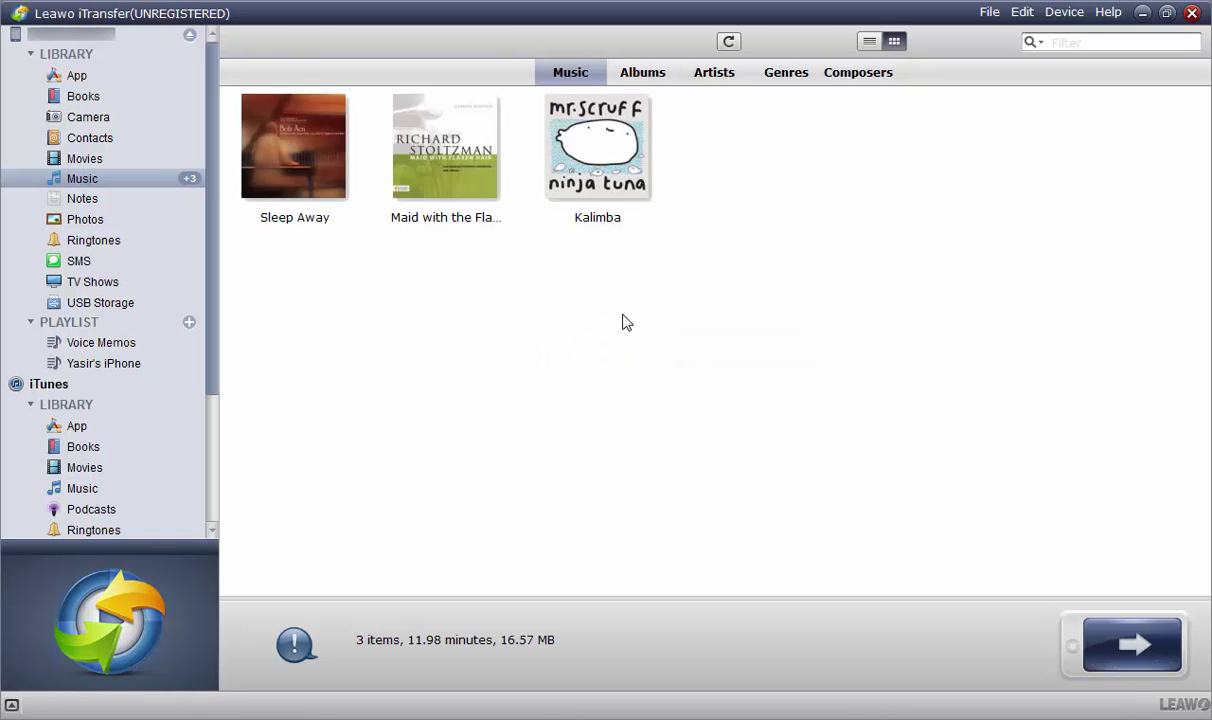
pyautogui.click(989, 12)
pyautogui.moveTo(1001, 60)
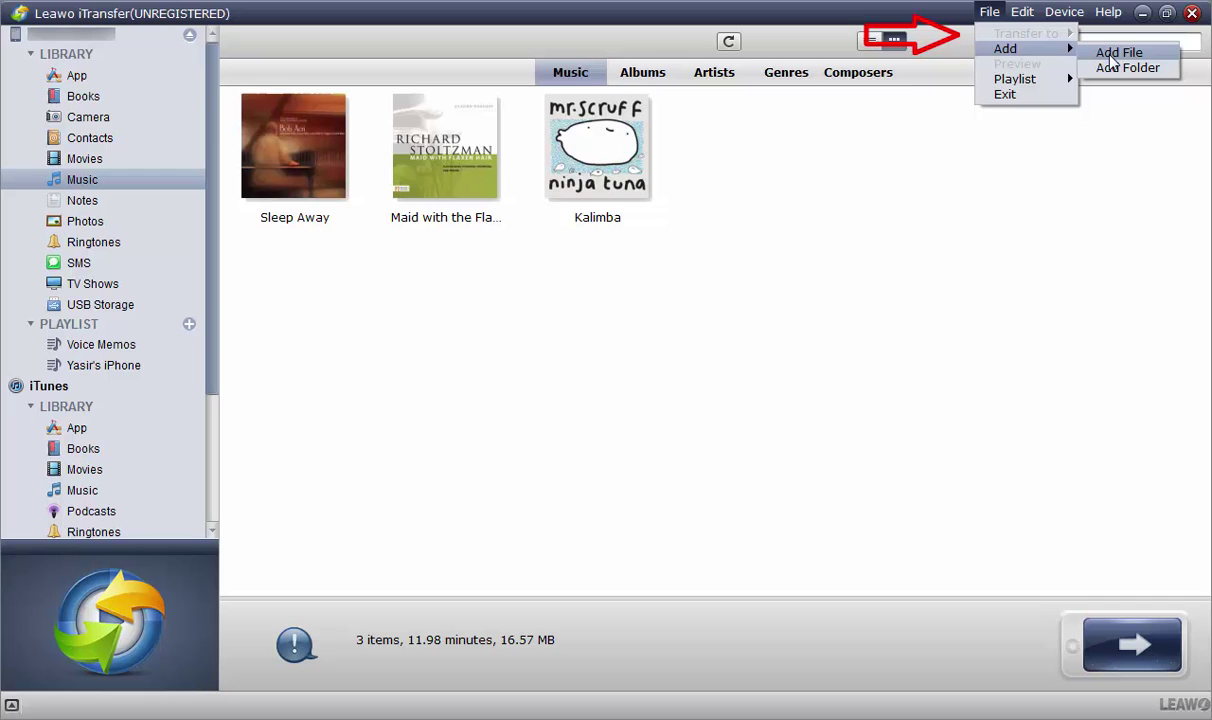
pyautogui.click(1105, 67)
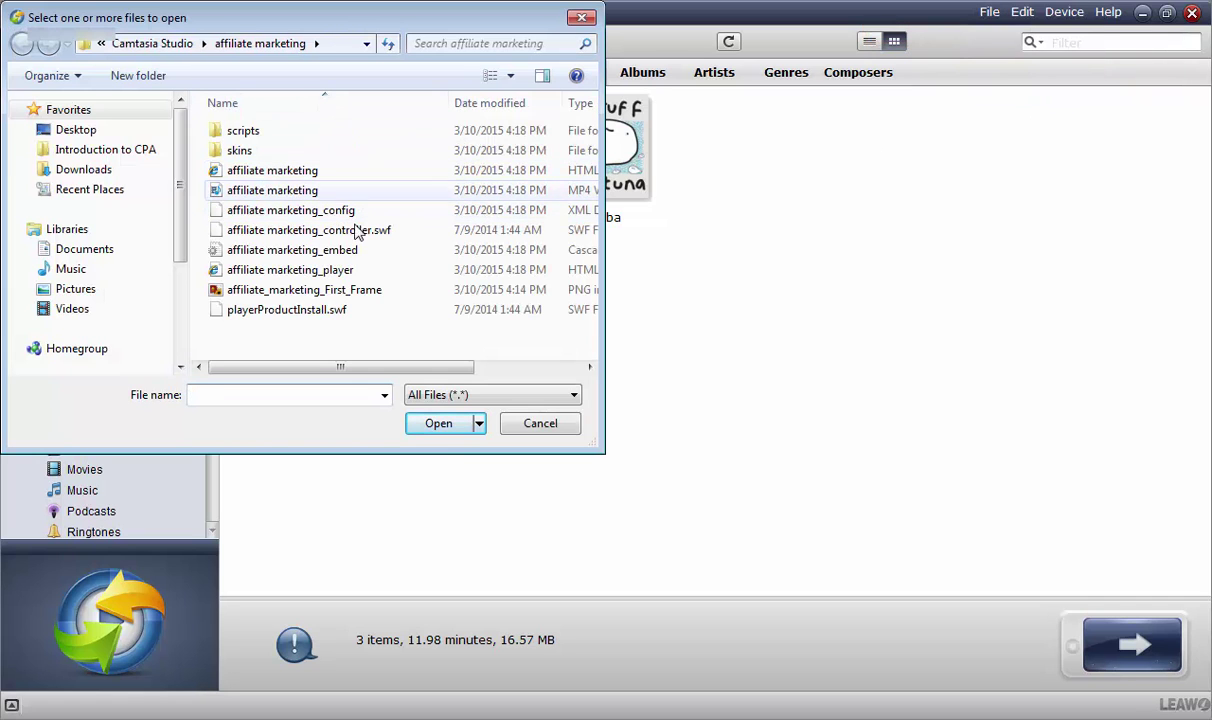
pyautogui.click(541, 424)
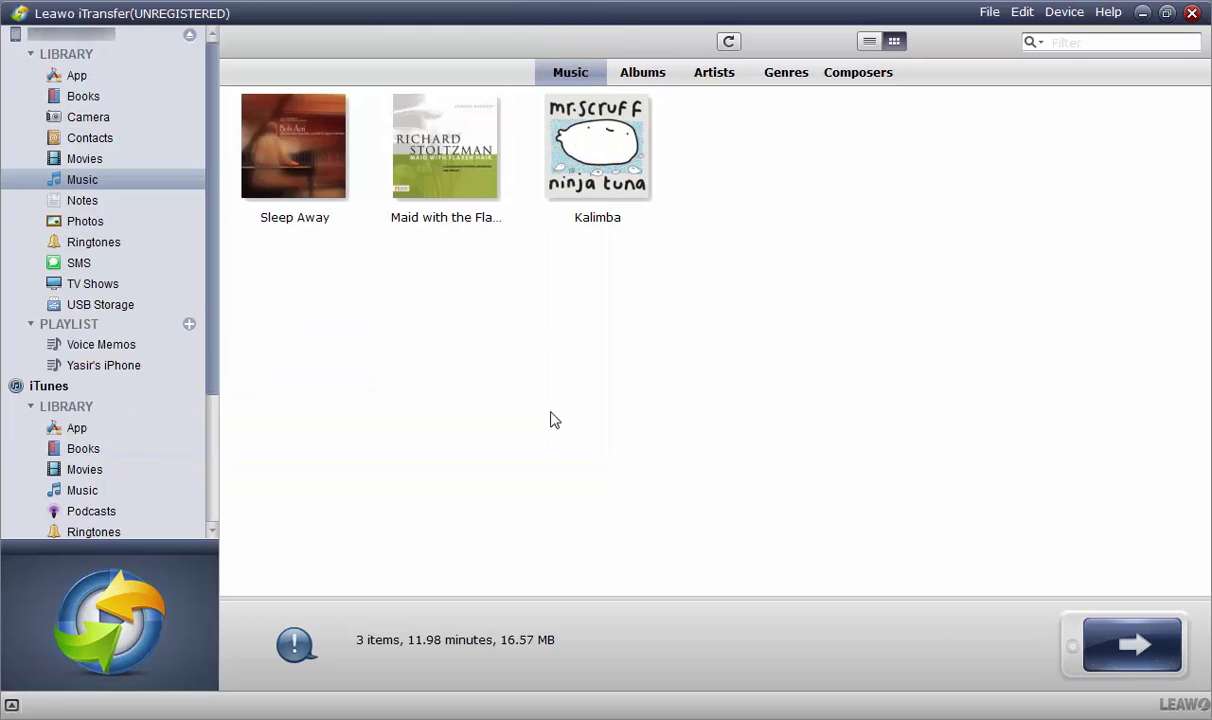
# Try adding Wildlife.wmv from Videos > Sample Videos to Movies, and dismiss the failure report
pyautogui.press('Up')
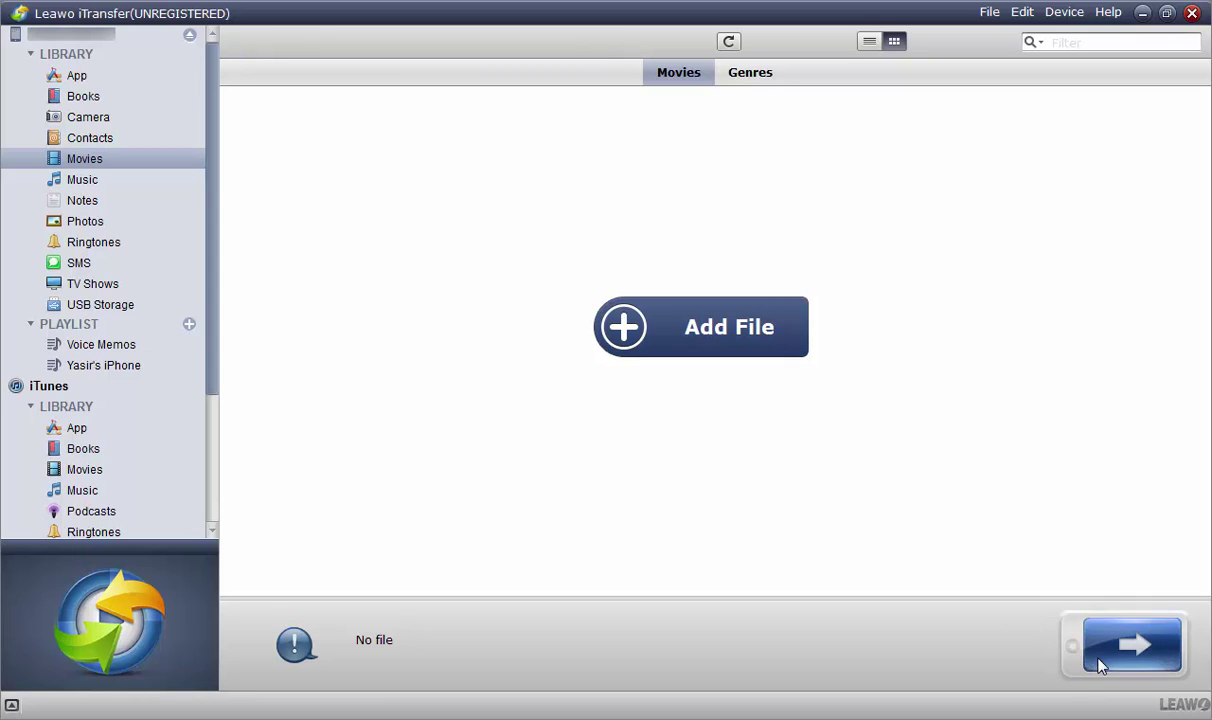
pyautogui.click(672, 313)
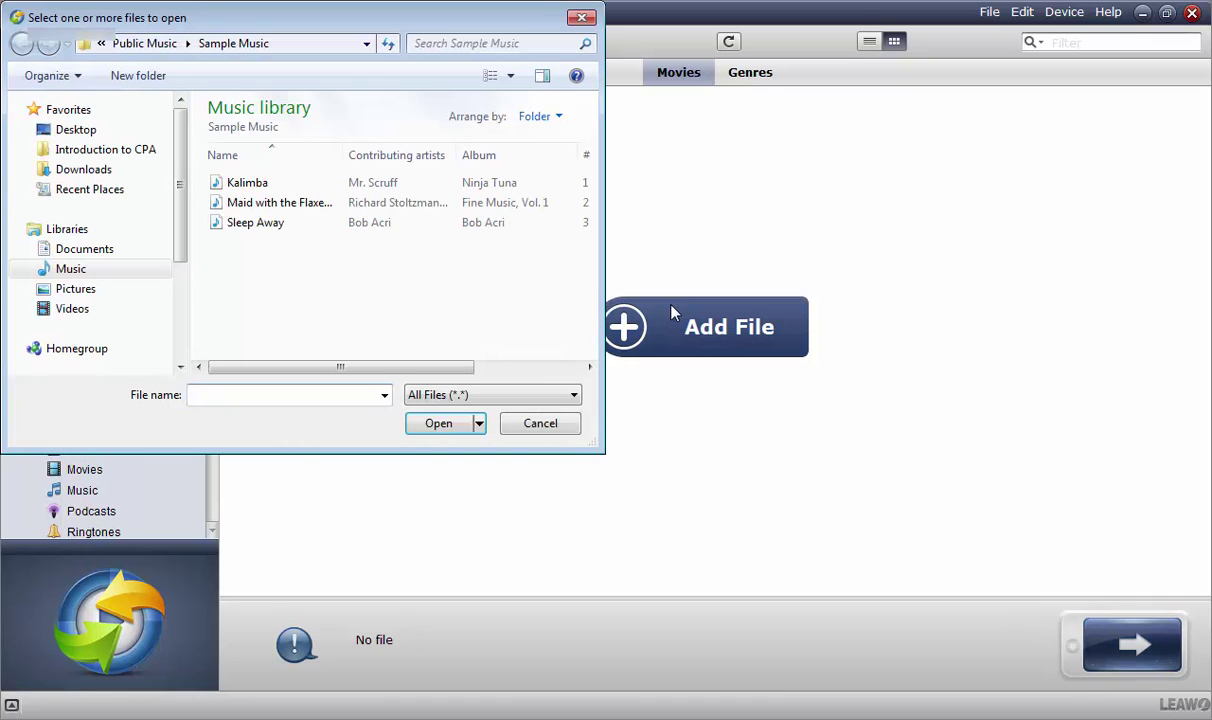
pyautogui.click(89, 308)
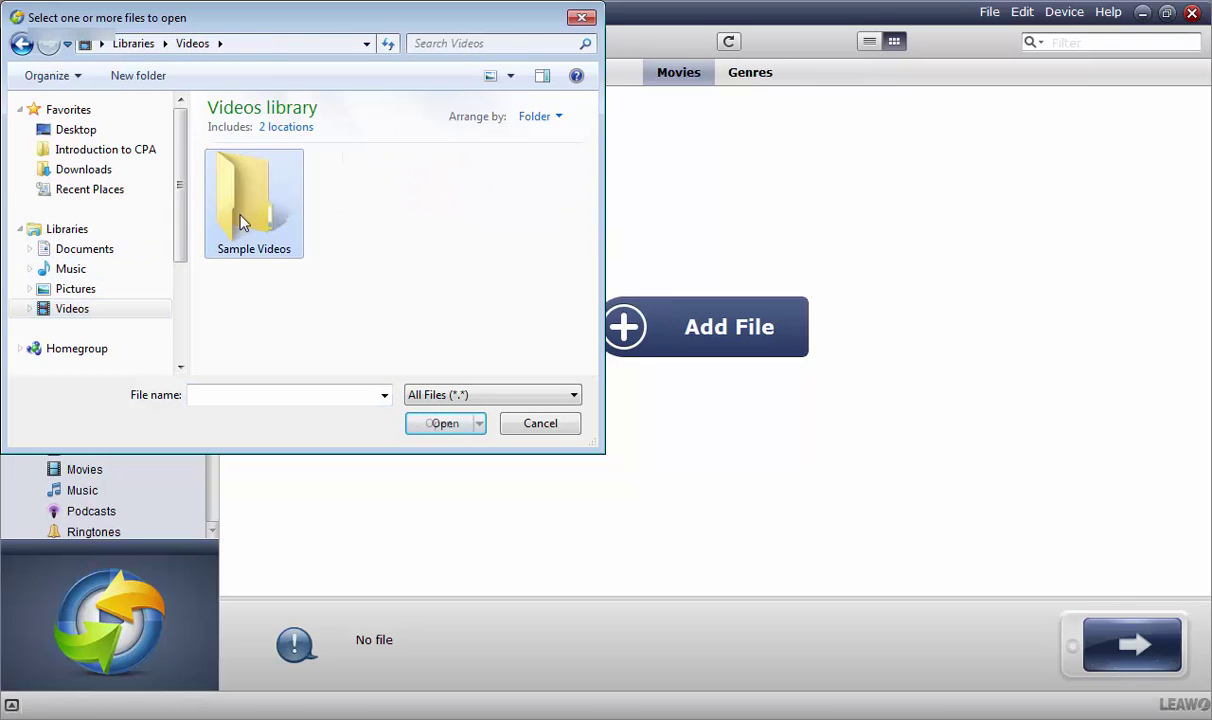
pyautogui.doubleClick(240, 222)
pyautogui.click(250, 205)
pyautogui.doubleClick(240, 222)
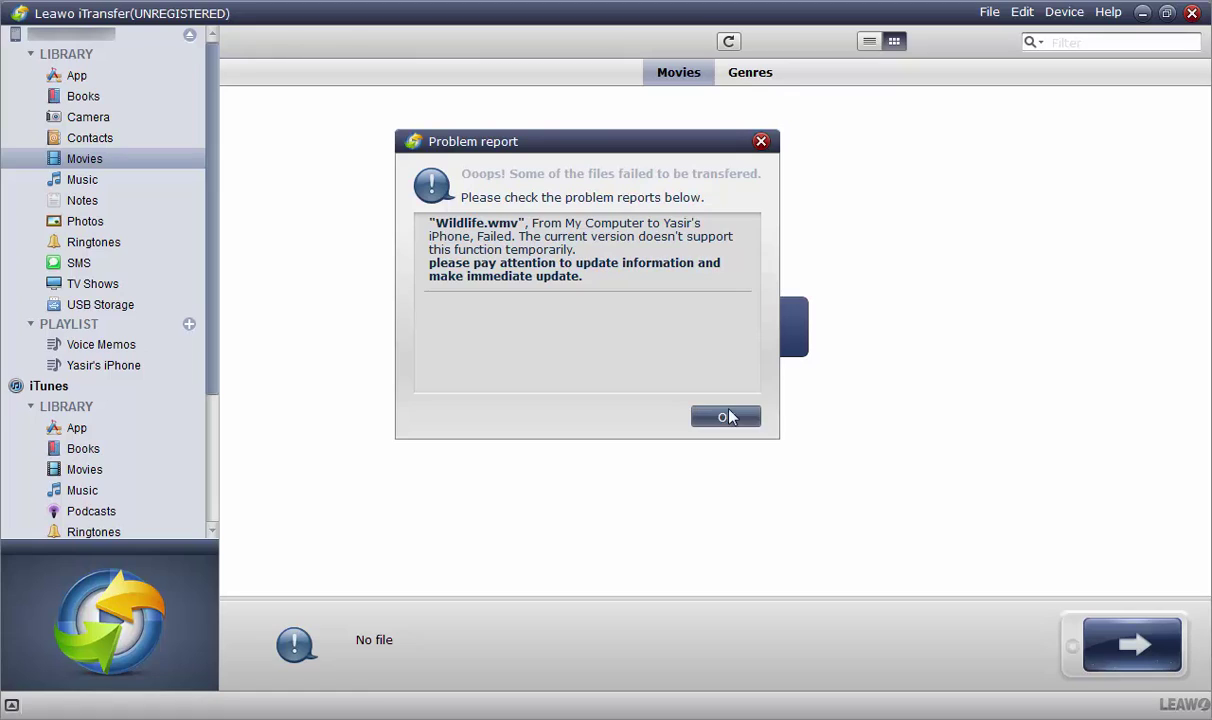
pyautogui.click(724, 418)
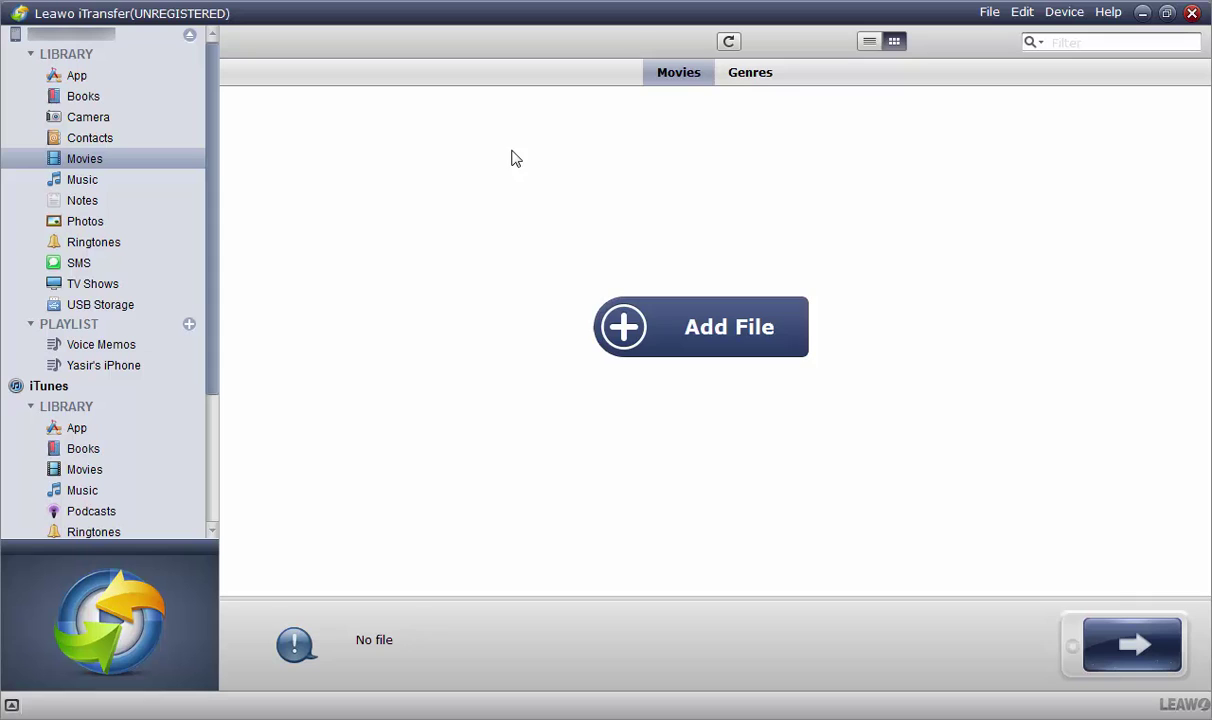
# Add the affiliate marketing MP4 video to the iPhone's Movies library
pyautogui.click(626, 332)
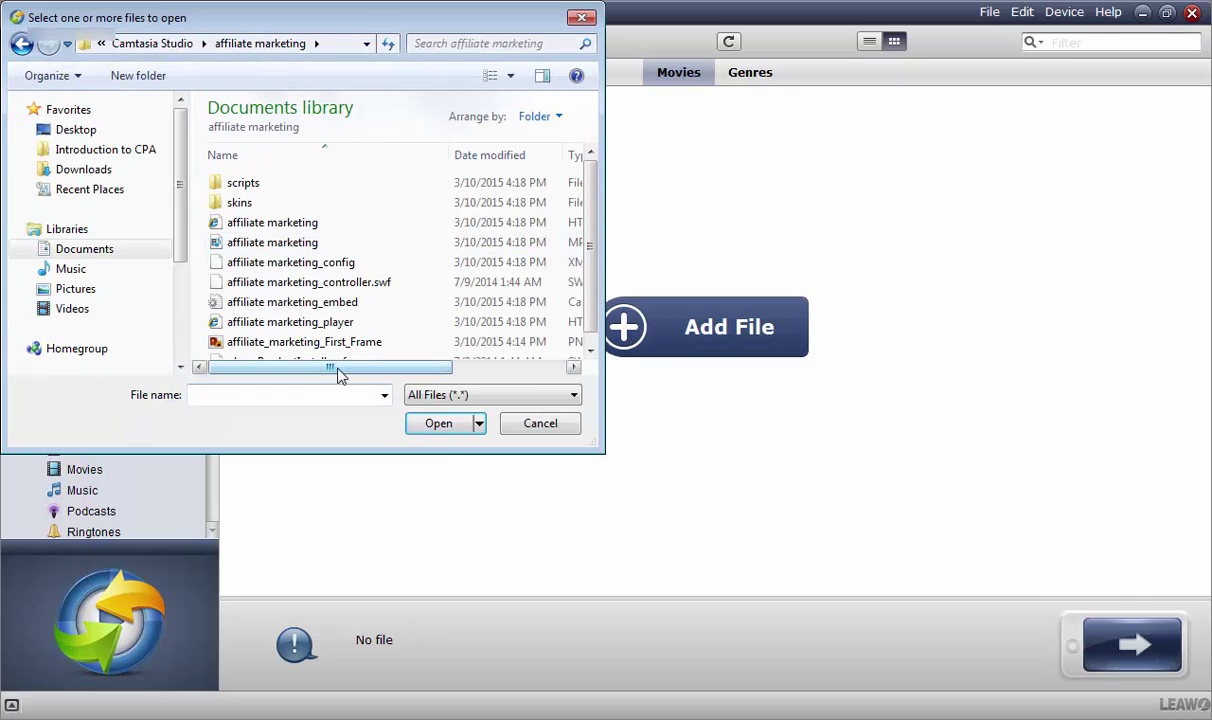
pyautogui.click(295, 248)
pyautogui.doubleClick(295, 248)
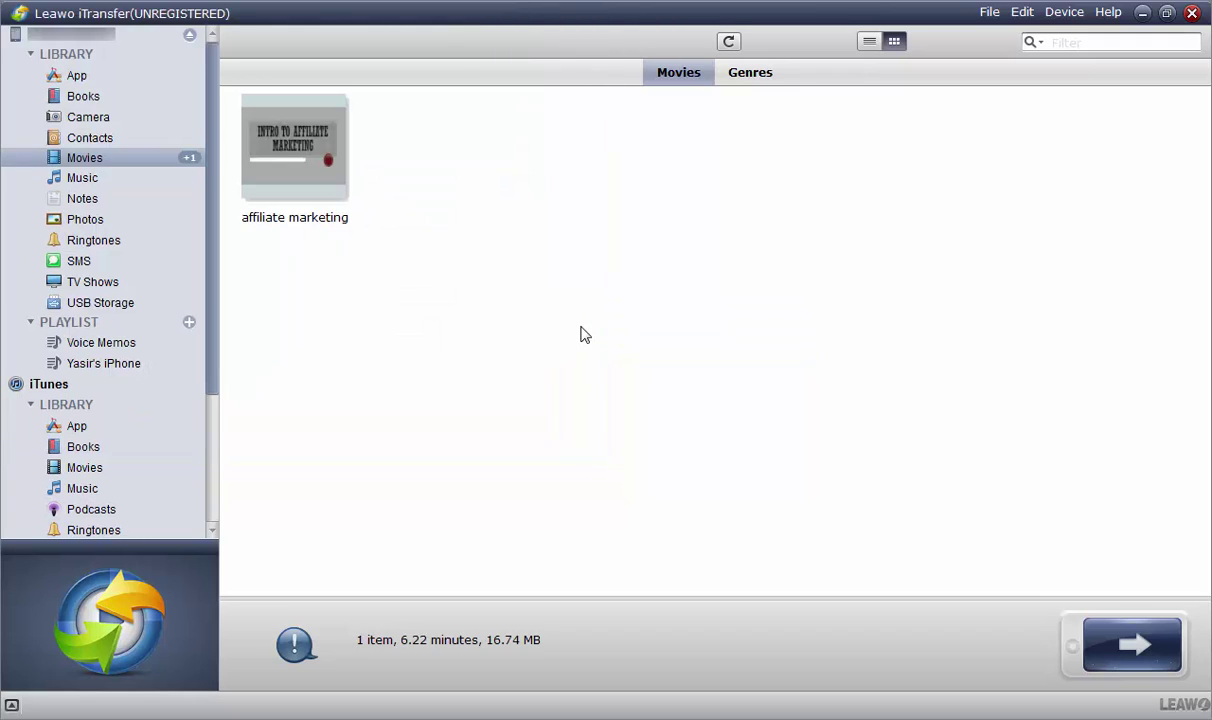
# Send the affiliate marketing movie to My Computer via File > Transfer to, then show Contacts
pyautogui.click(298, 145)
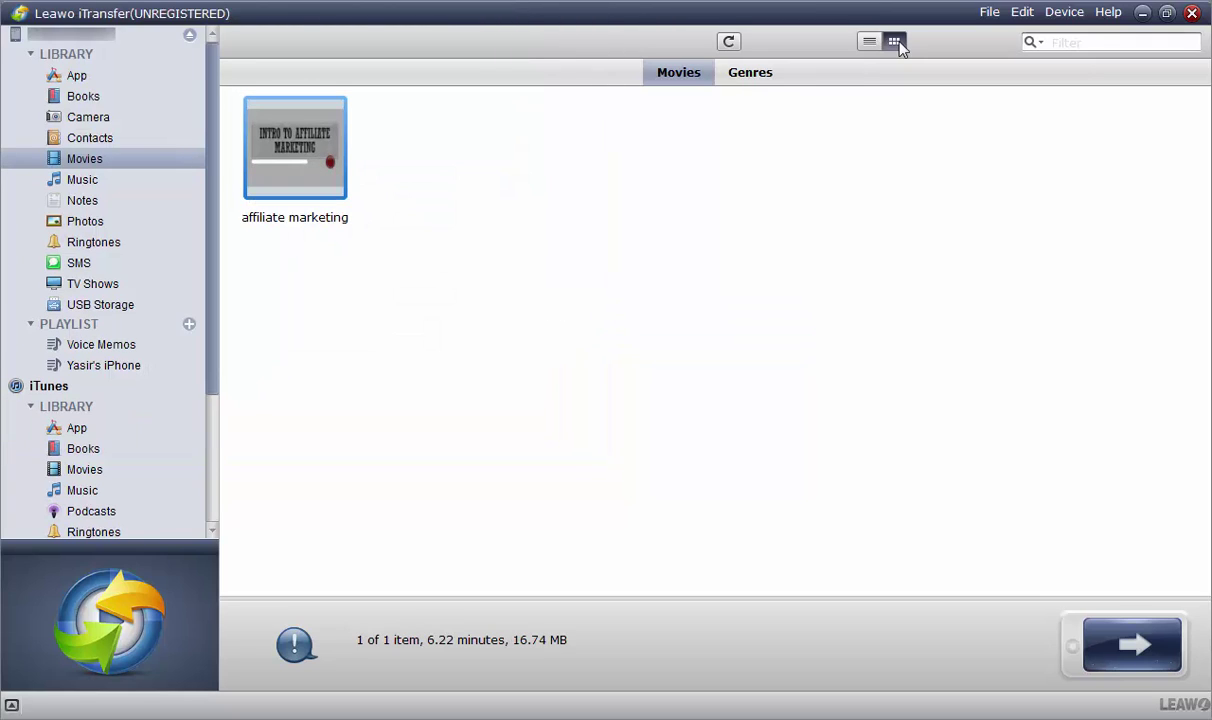
pyautogui.click(989, 12)
pyautogui.moveTo(1000, 35)
pyautogui.click(1128, 35)
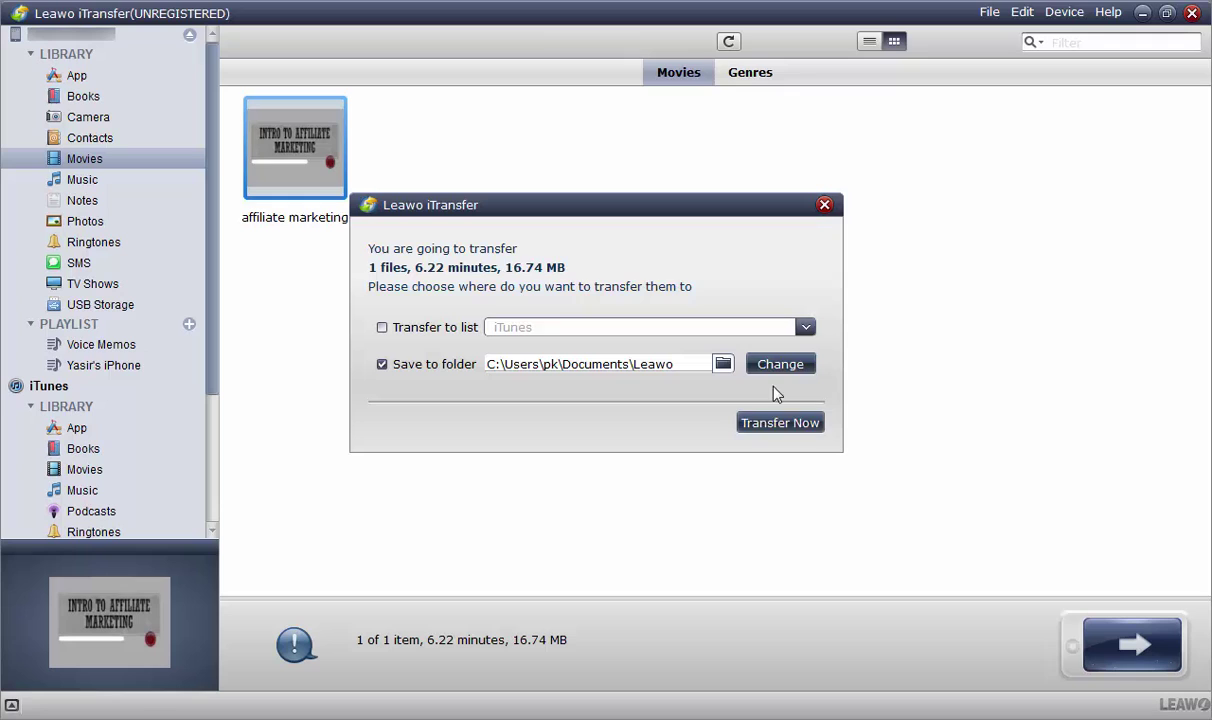
pyautogui.click(825, 206)
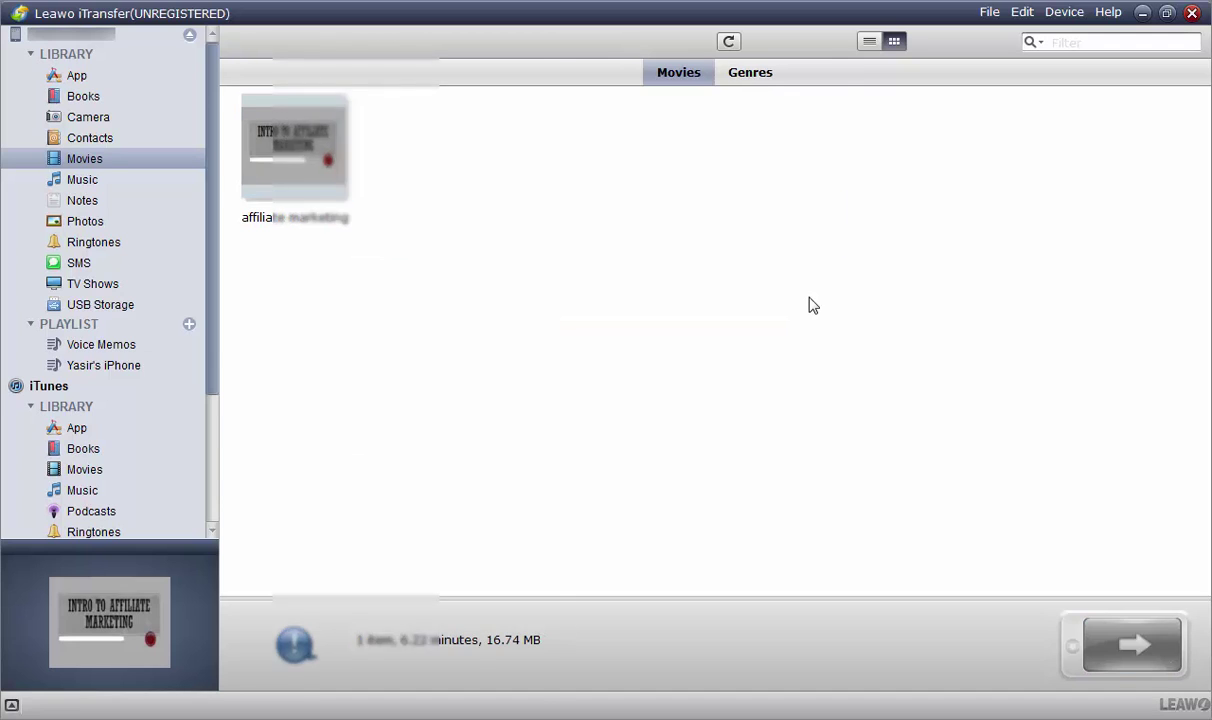
pyautogui.click(90, 142)
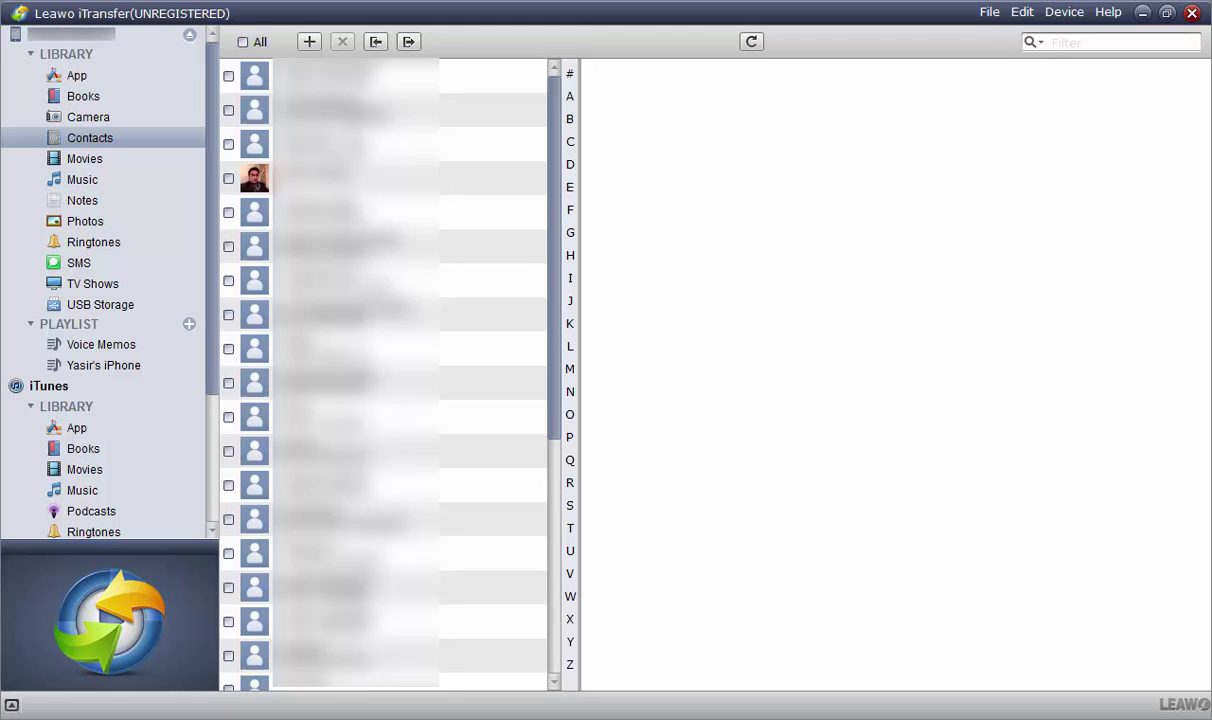
# Tick the first five contacts in the list
pyautogui.scroll(-5, 383, 370)
pyautogui.scroll(3, 383, 370)
pyautogui.click(228, 76)
pyautogui.click(228, 110)
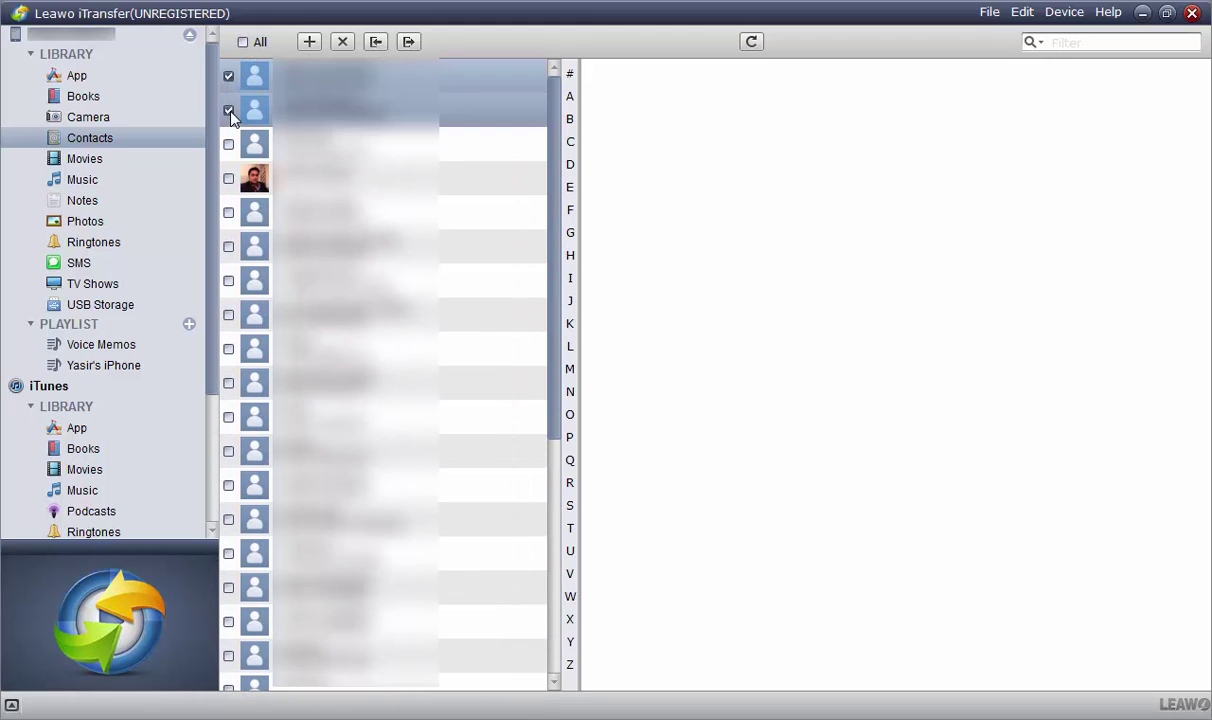
pyautogui.click(228, 144)
pyautogui.click(228, 178)
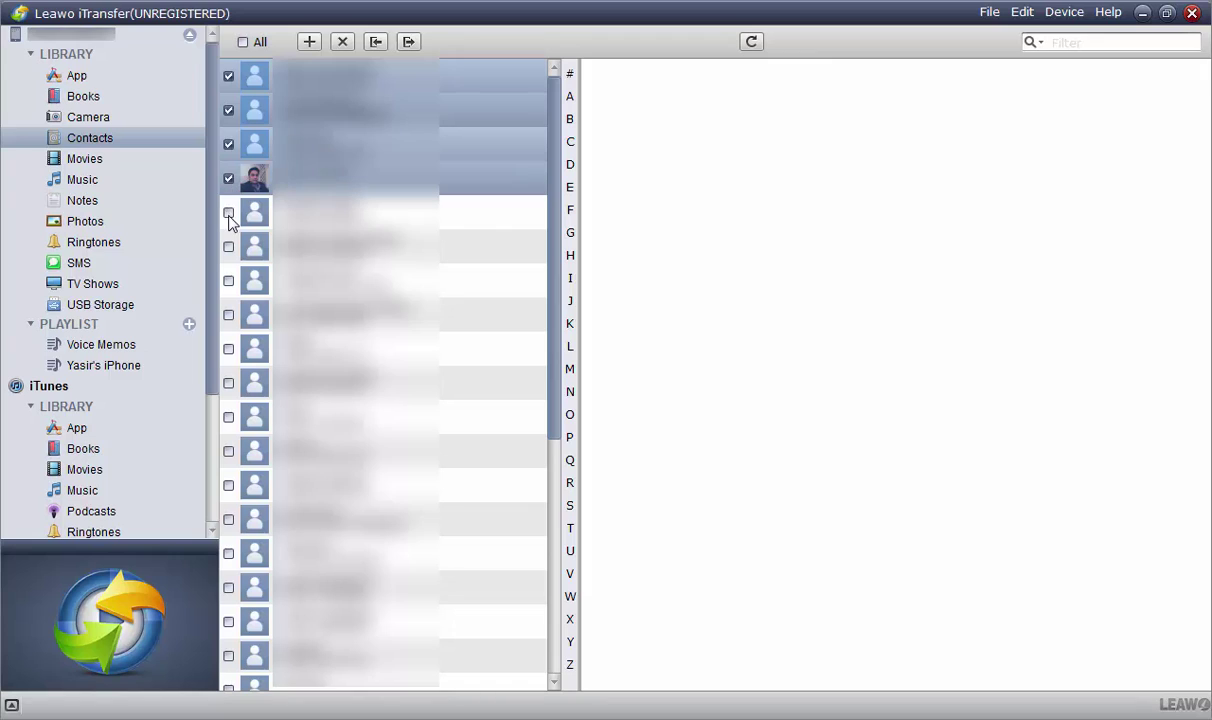
pyautogui.click(228, 212)
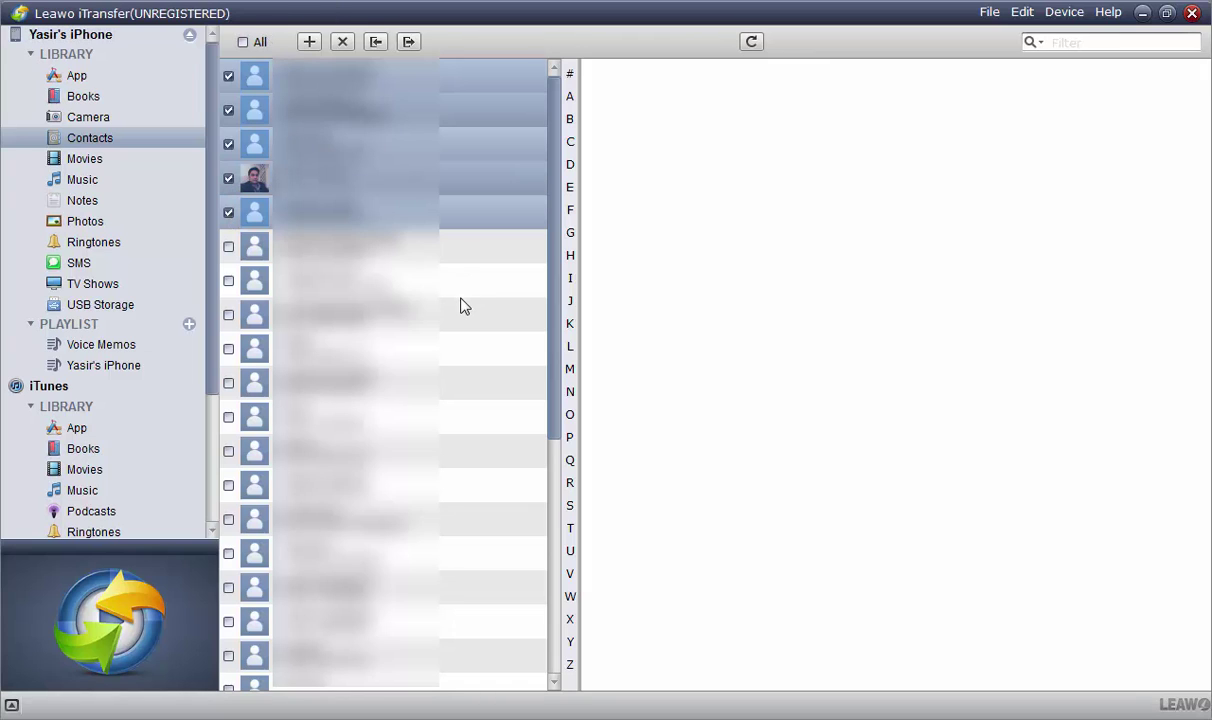
# Export the checked contacts as a VCF file named 'contacts' in the Contacts folder
pyautogui.click(409, 42)
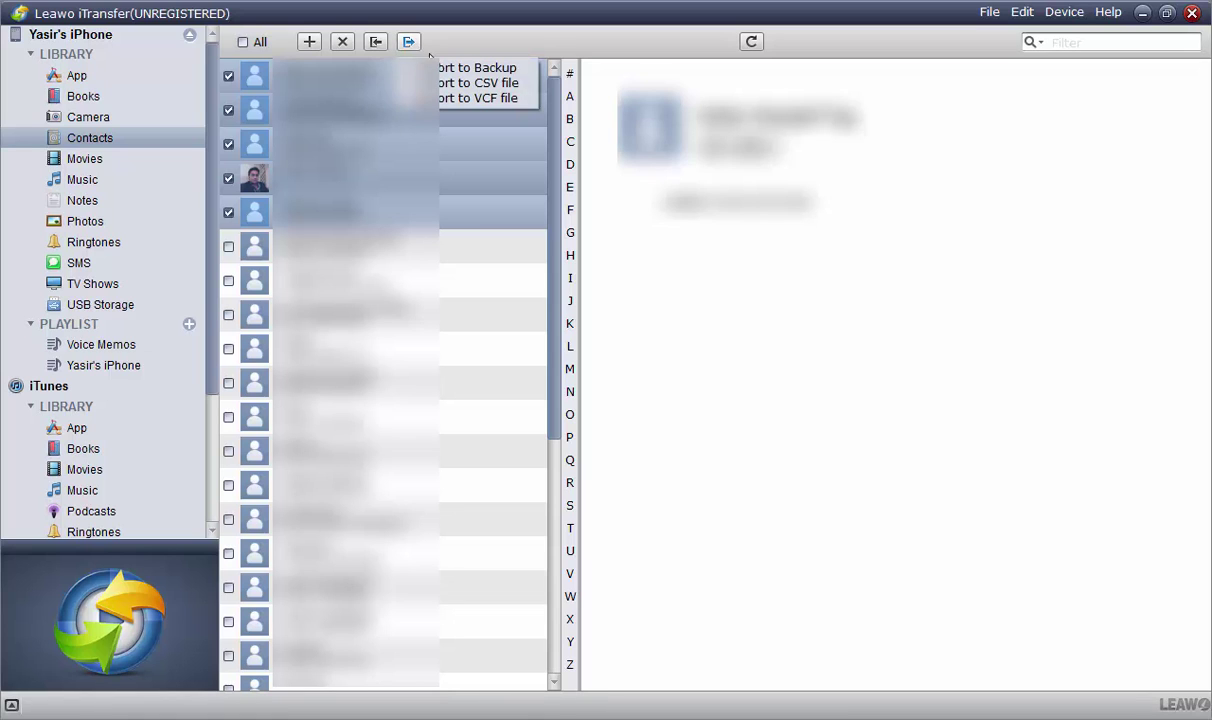
pyautogui.click(448, 98)
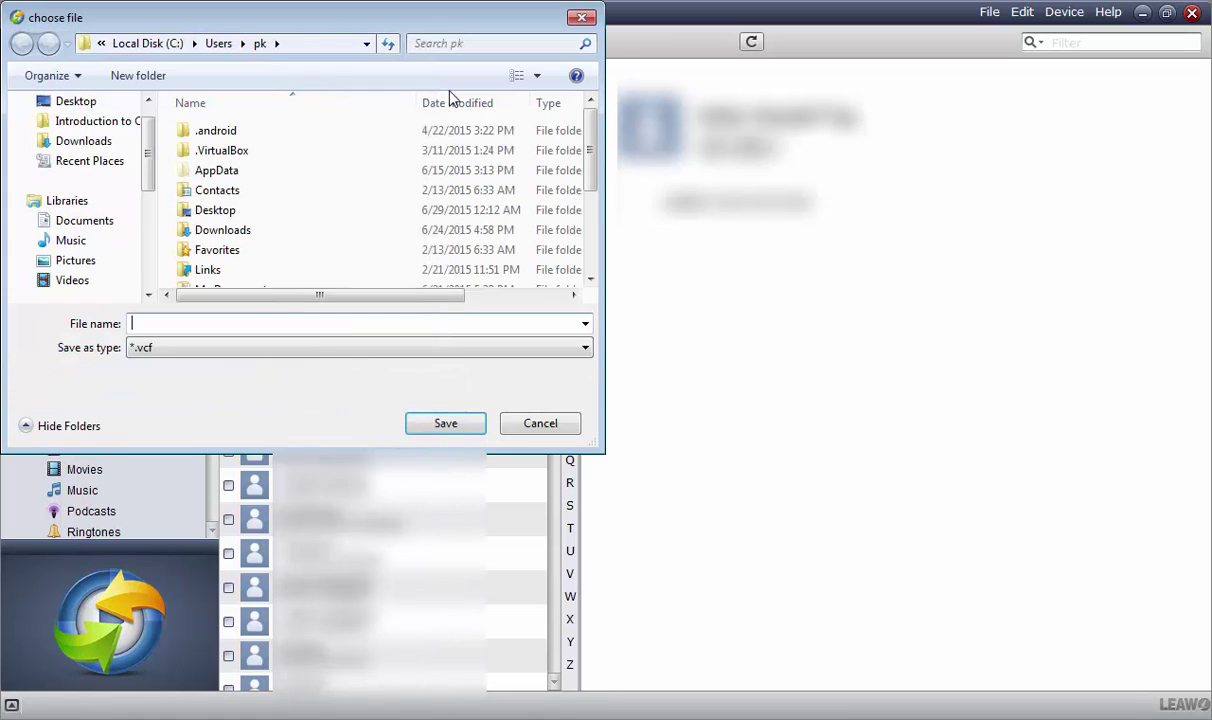
pyautogui.write('contacts')
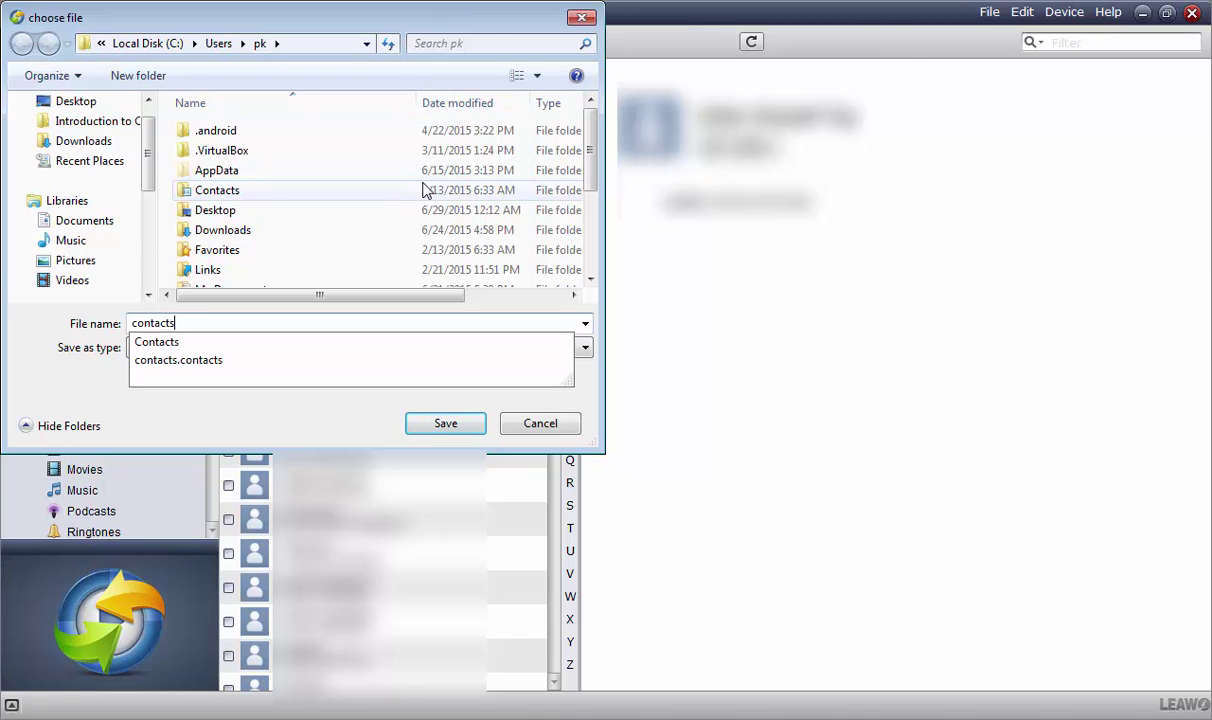
pyautogui.press('Return')
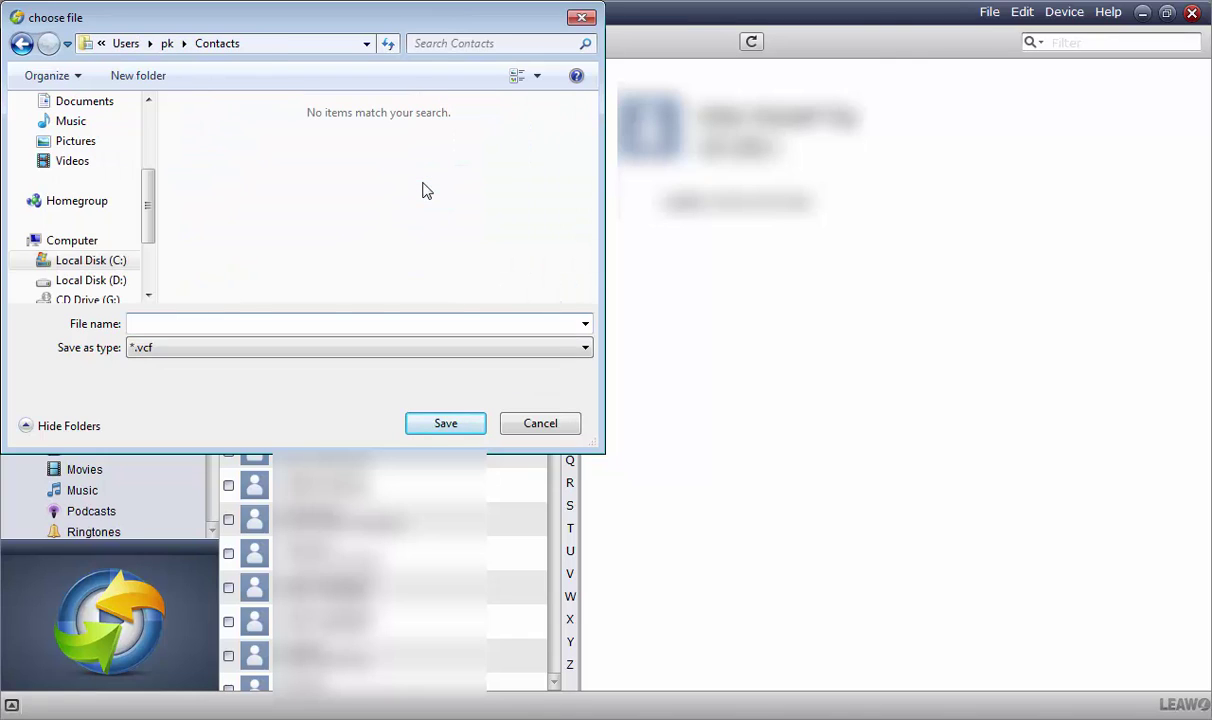
pyautogui.write('contacts')
pyautogui.click(414, 428)
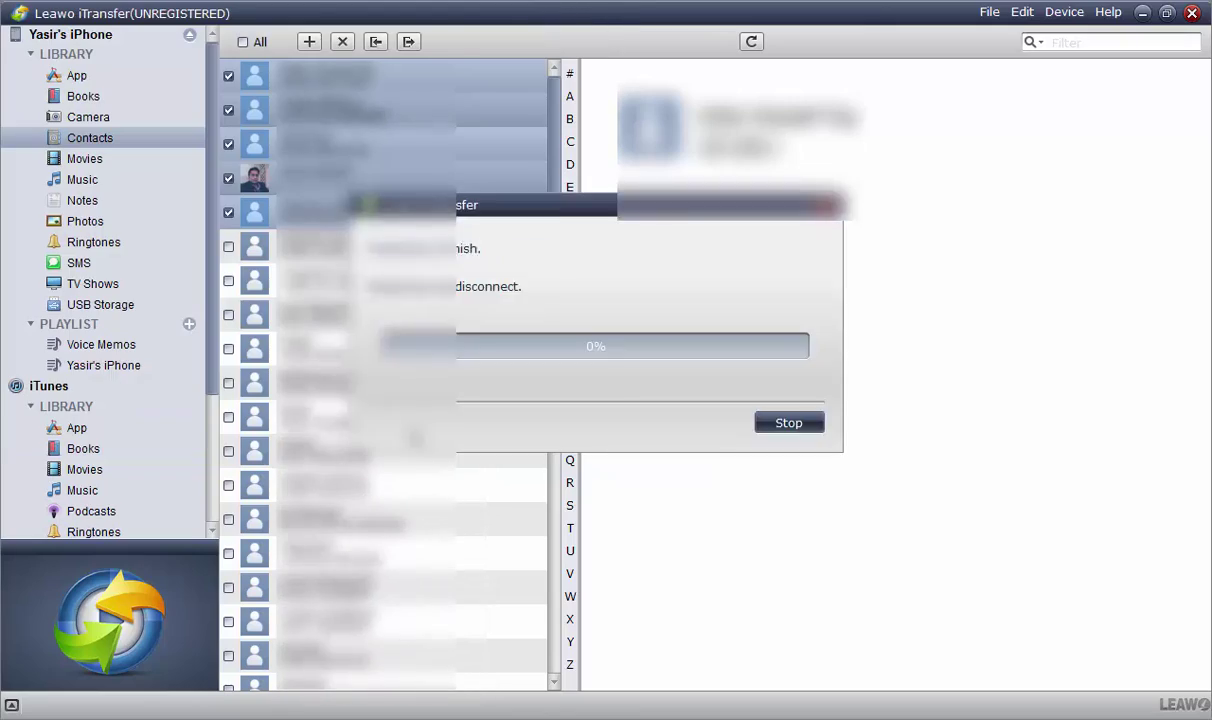